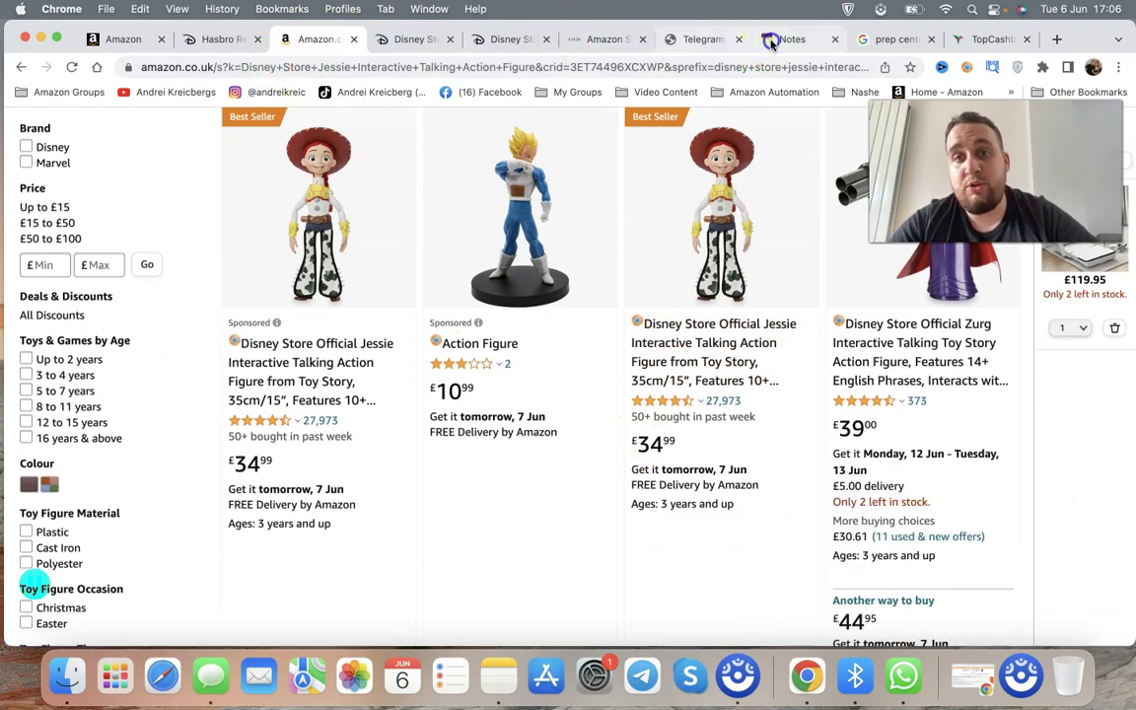
# Open the saved Savers XLS-Medical Ultra 5 product link from notes.io in a new tab.
pyautogui.click(792, 39)
pyautogui.tripleClick(279, 218)
pyautogui.press('super+c')
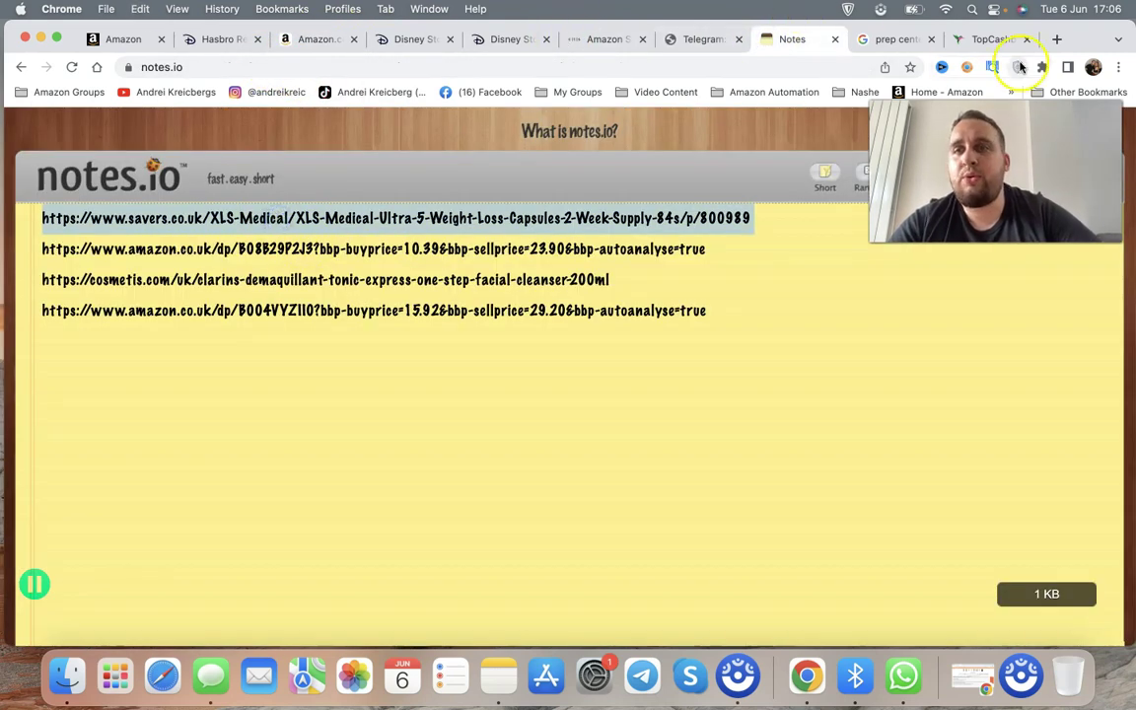
pyautogui.press('super+t')
pyautogui.press('super+v')
pyautogui.press('Return')
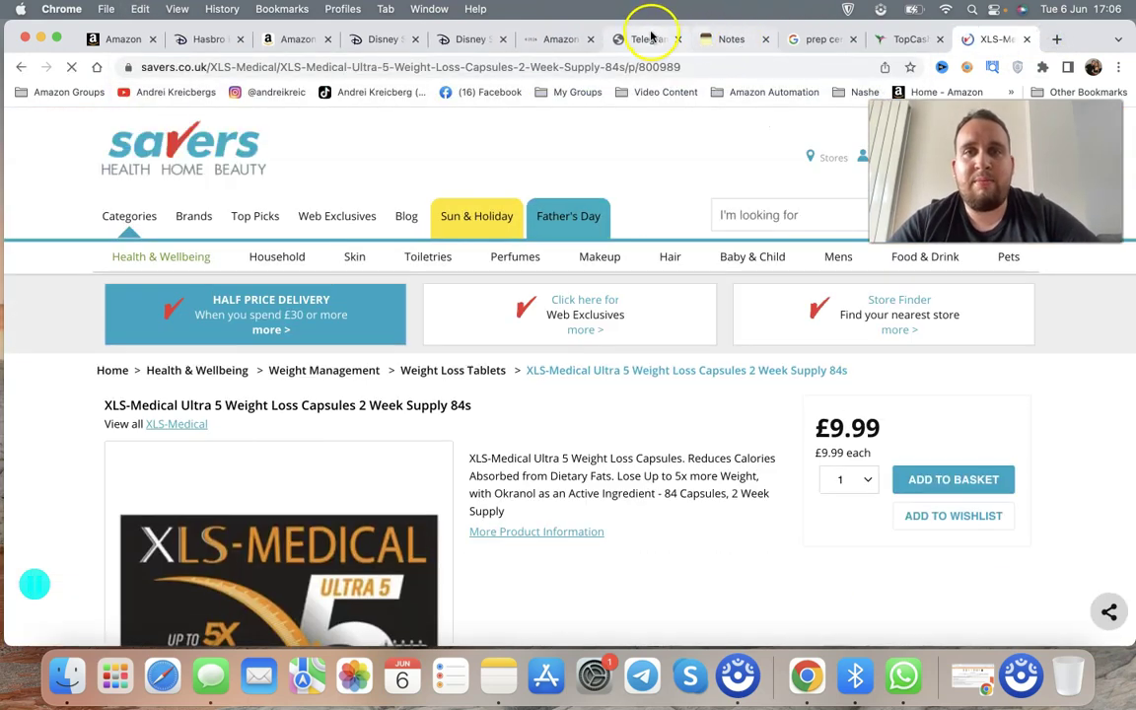
# Open the matching Amazon listing link from the notes in another new tab.
pyautogui.click(698, 41)
pyautogui.click(469, 244)
pyautogui.tripleClick(469, 249)
pyautogui.press('super+c')
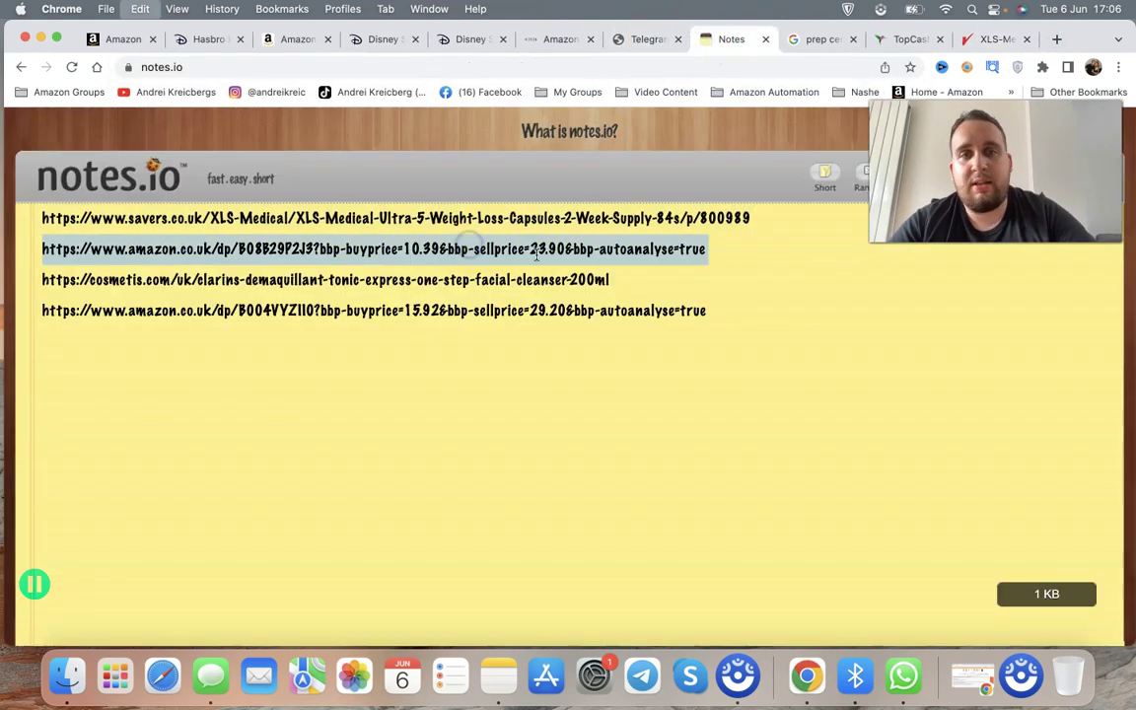
pyautogui.click(1057, 39)
pyautogui.press('super+v')
pyautogui.press('Return')
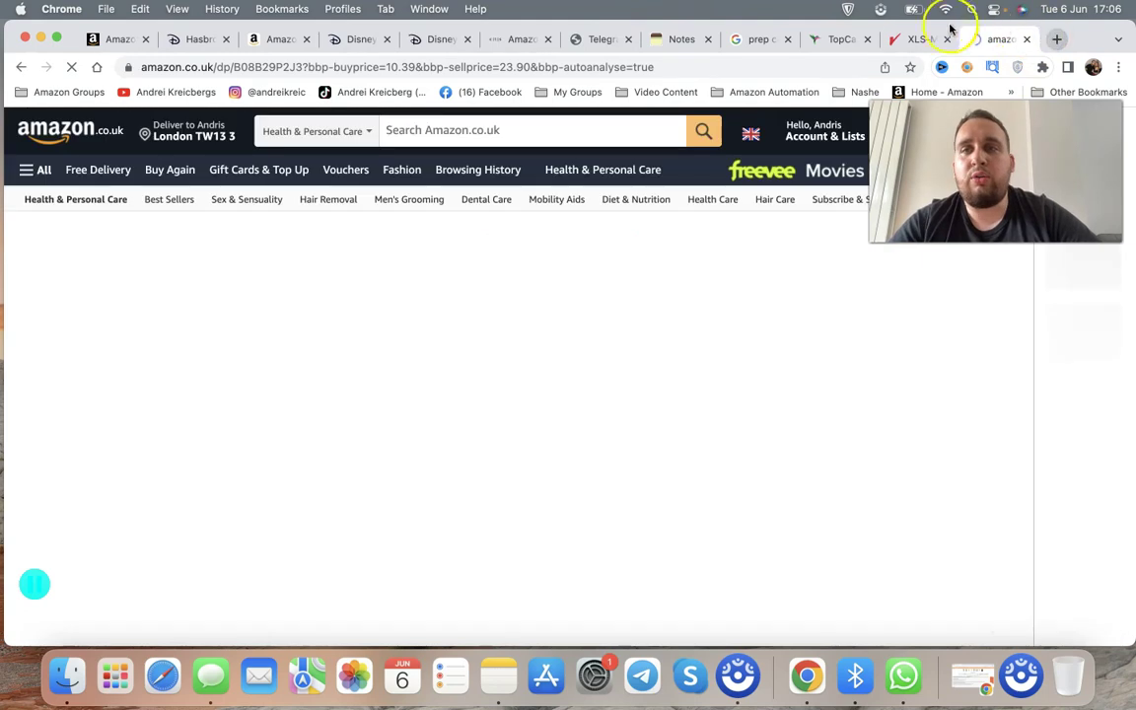
# Review the Savers page showing XLS-Medical Ultra 5 Capsules 84s at £9.99.
pyautogui.click(922, 40)
pyautogui.scroll(-2, 734, 536)
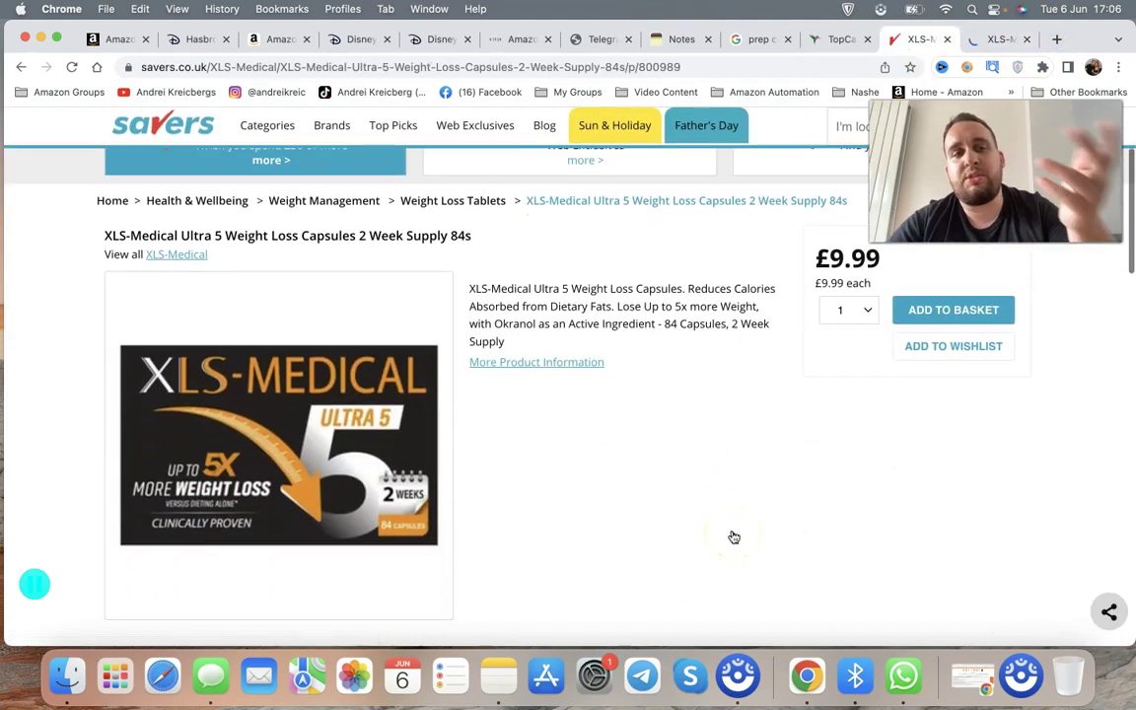
pyautogui.scroll(1, 733, 537)
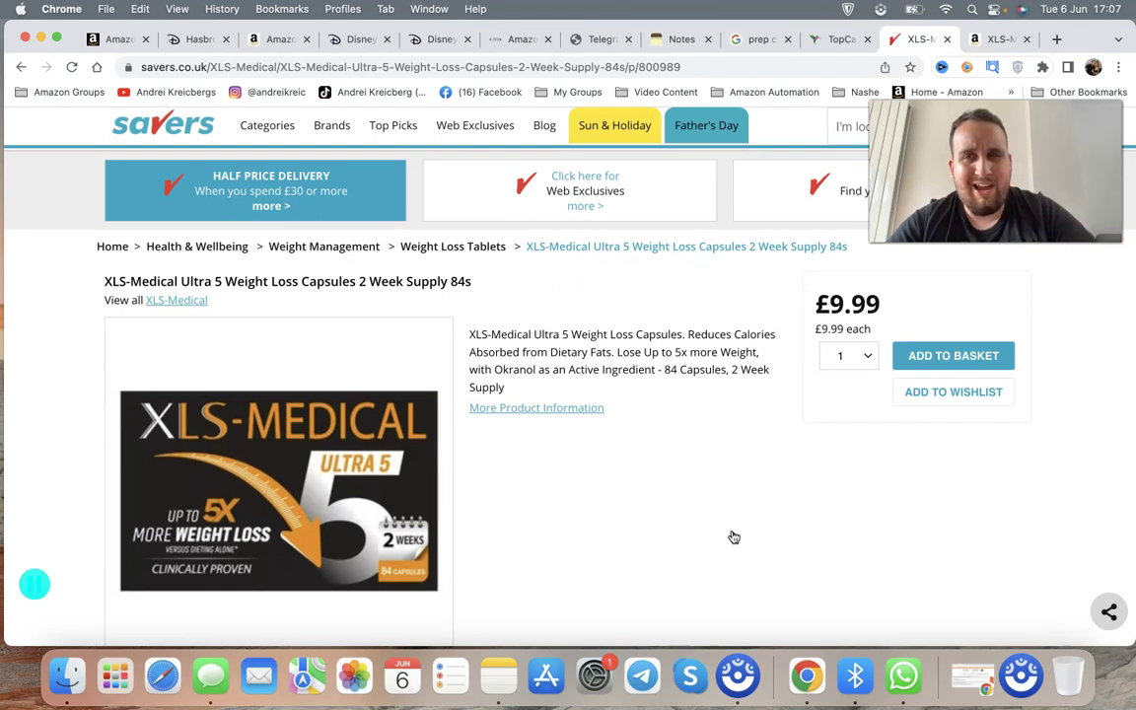
pyautogui.click(999, 39)
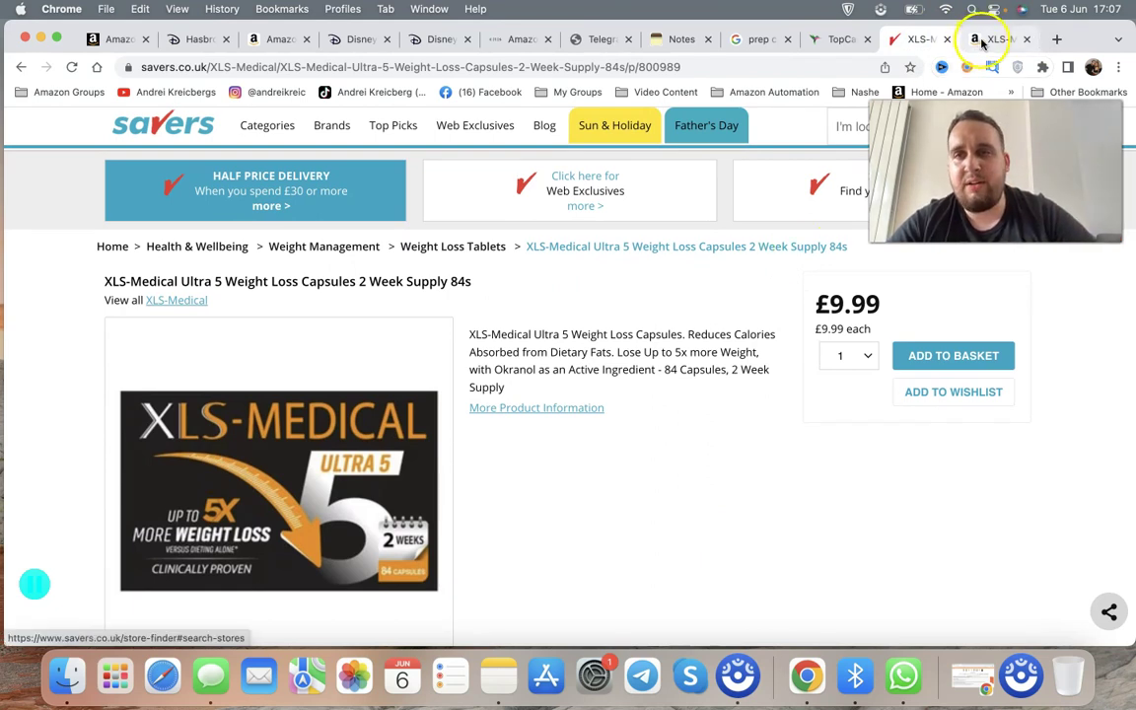
# Enter a cost price of 9.99 in the SellerAmp SAS panel.
pyautogui.scroll(-2, 781, 453)
pyautogui.scroll(-1, 781, 453)
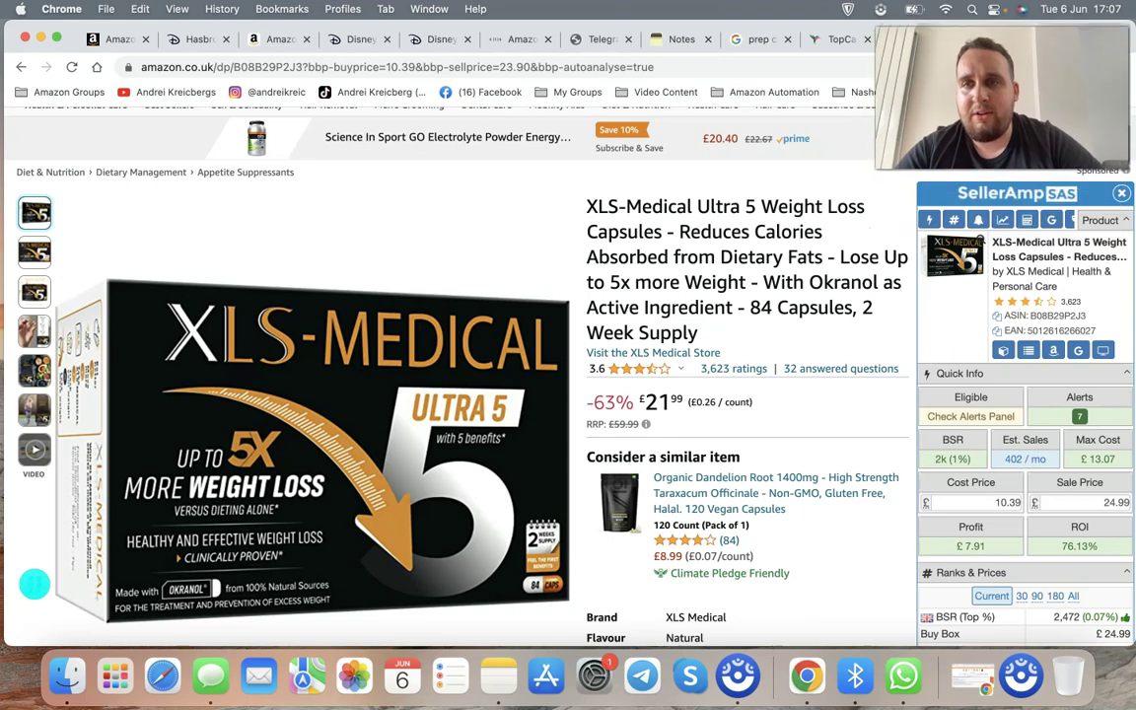
pyautogui.scroll(-1, 843, 308)
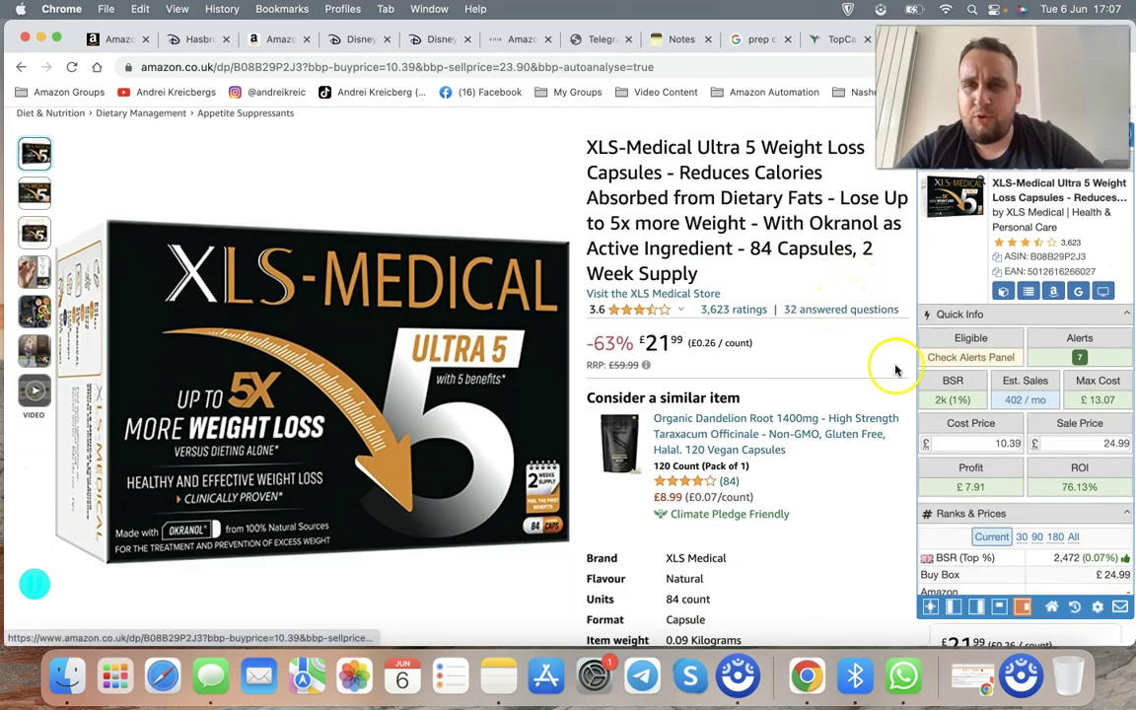
pyautogui.scroll(-1, 893, 370)
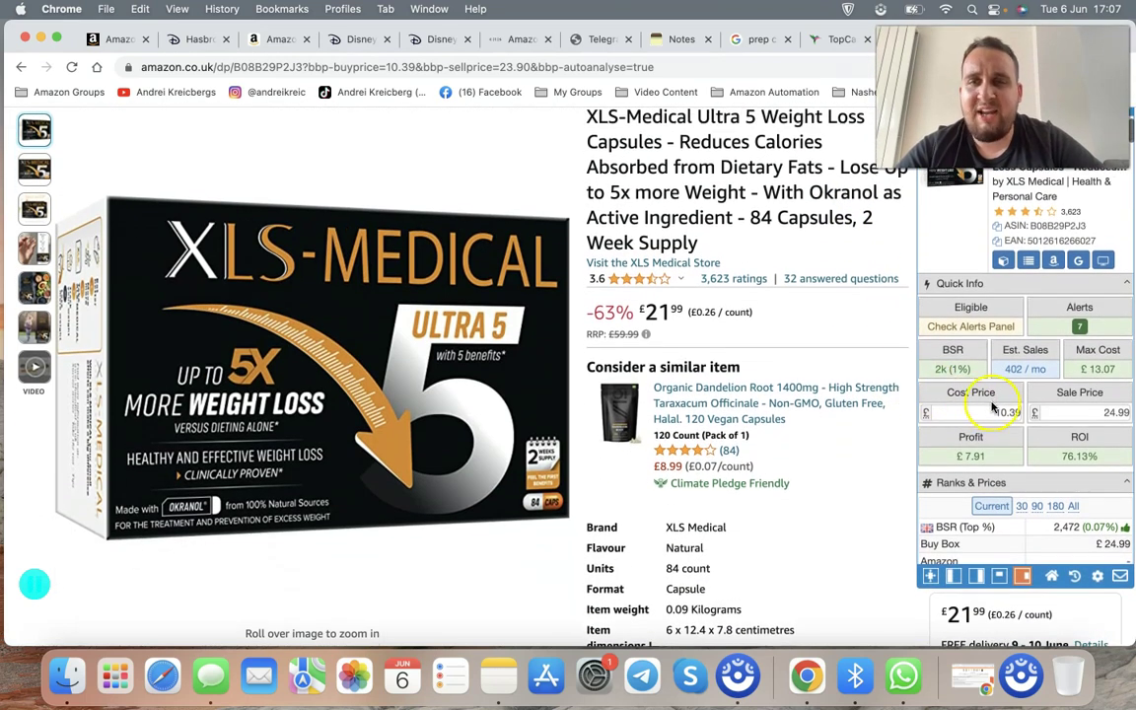
pyautogui.click(998, 408)
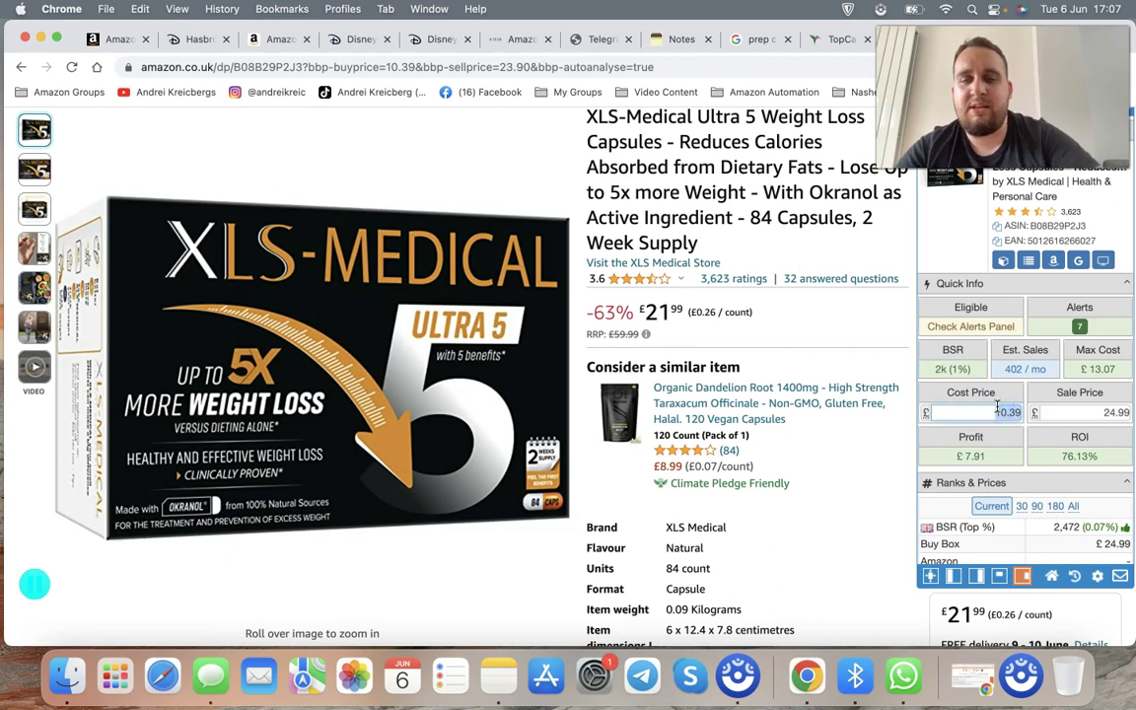
pyautogui.write('9.99')
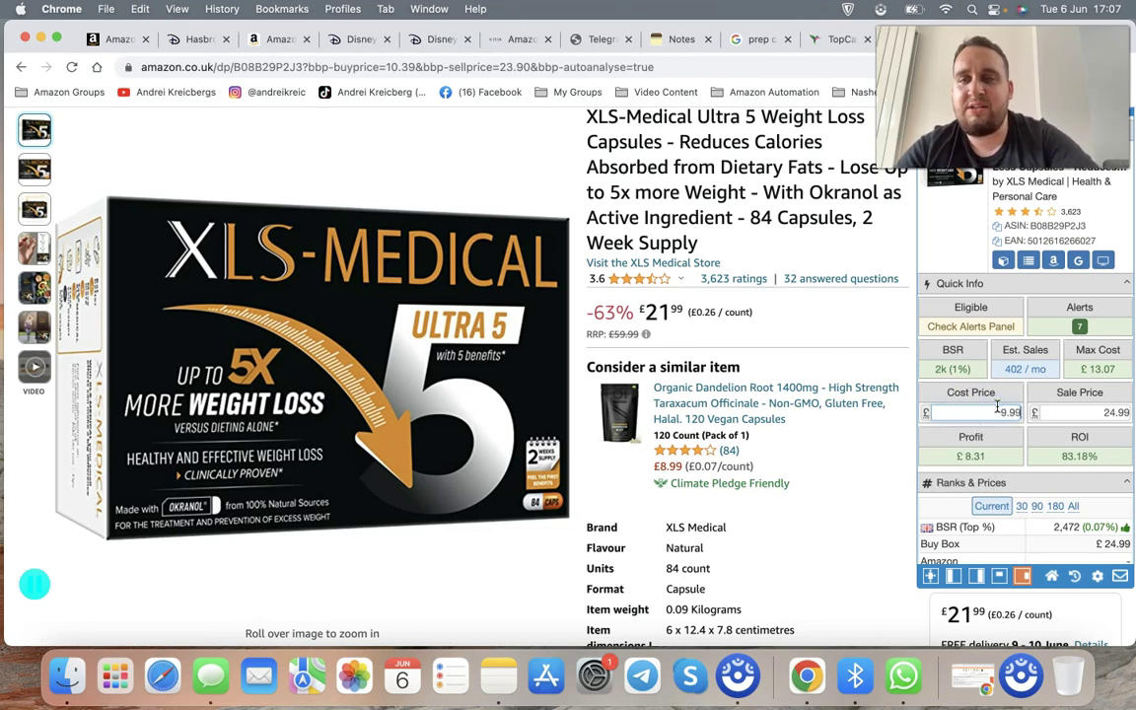
# Change the sale price from 24.99 to 21.99, giving £5.77 profit and 57.76% ROI.
pyautogui.click(1106, 416)
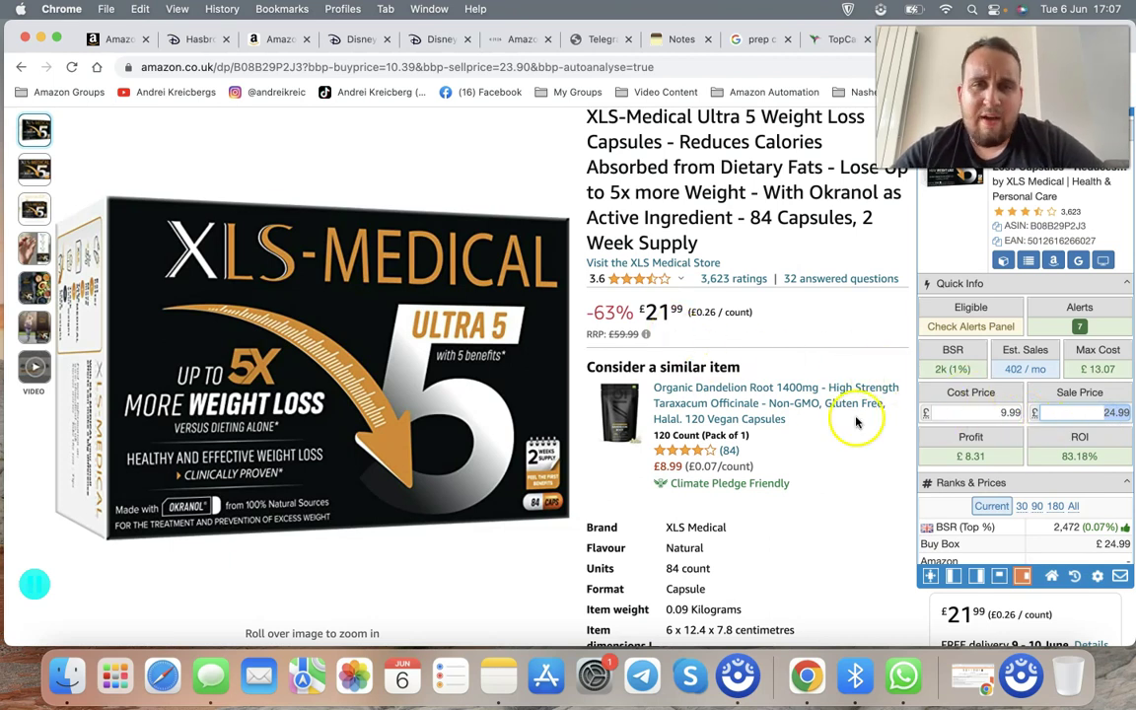
pyautogui.scroll(2, 856, 422)
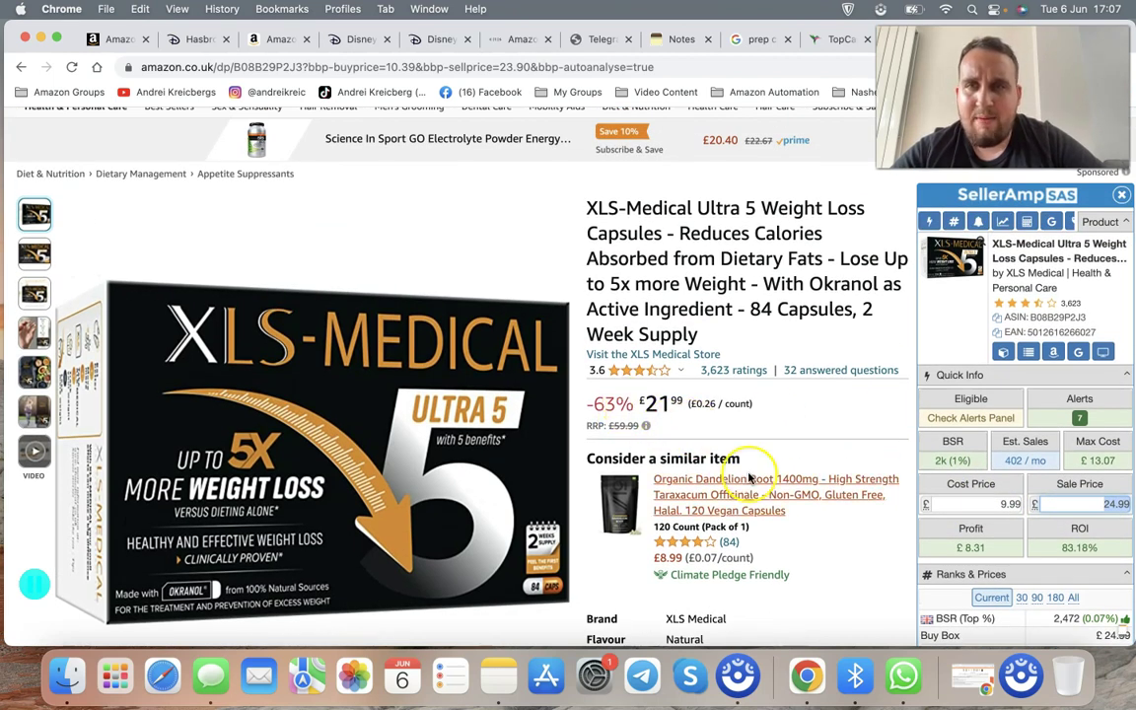
pyautogui.scroll(-1, 747, 476)
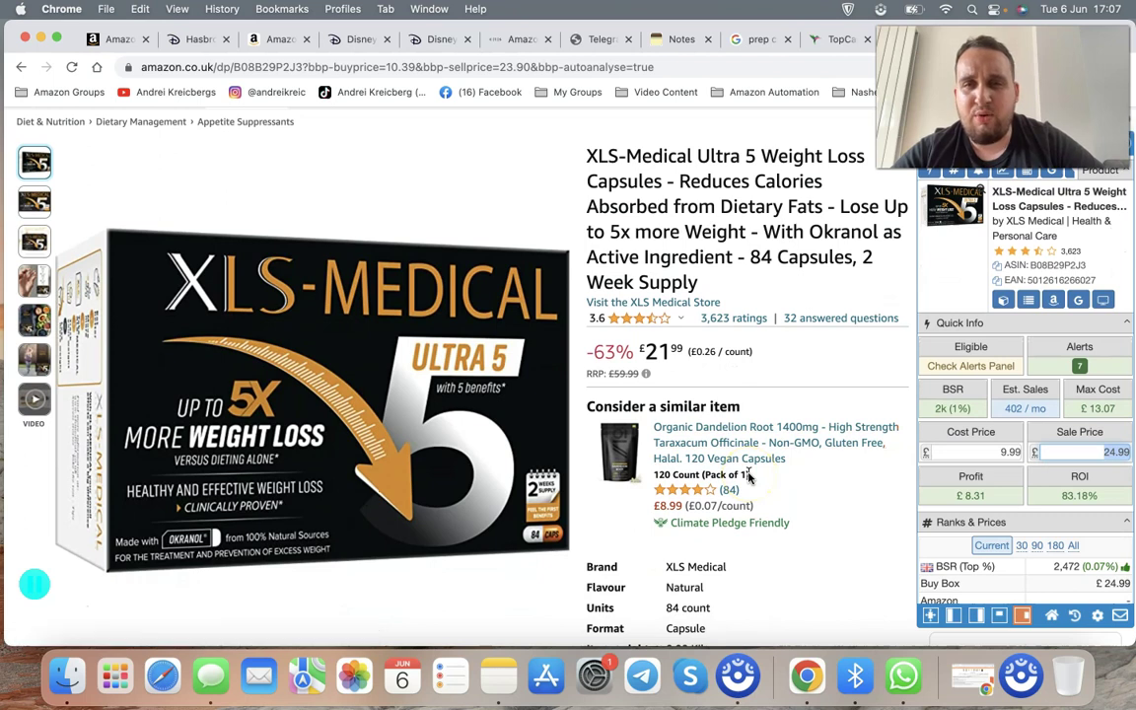
pyautogui.scroll(-5, 825, 471)
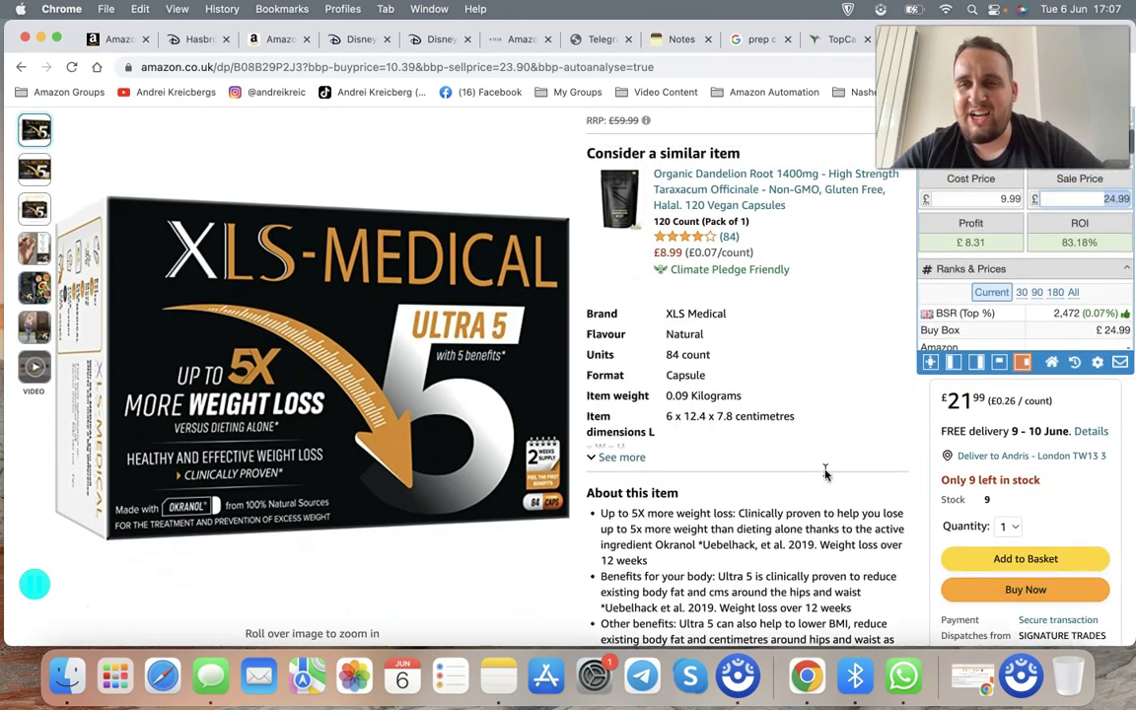
pyautogui.scroll(3, 825, 473)
pyautogui.click(824, 474)
pyautogui.scroll(2, 826, 480)
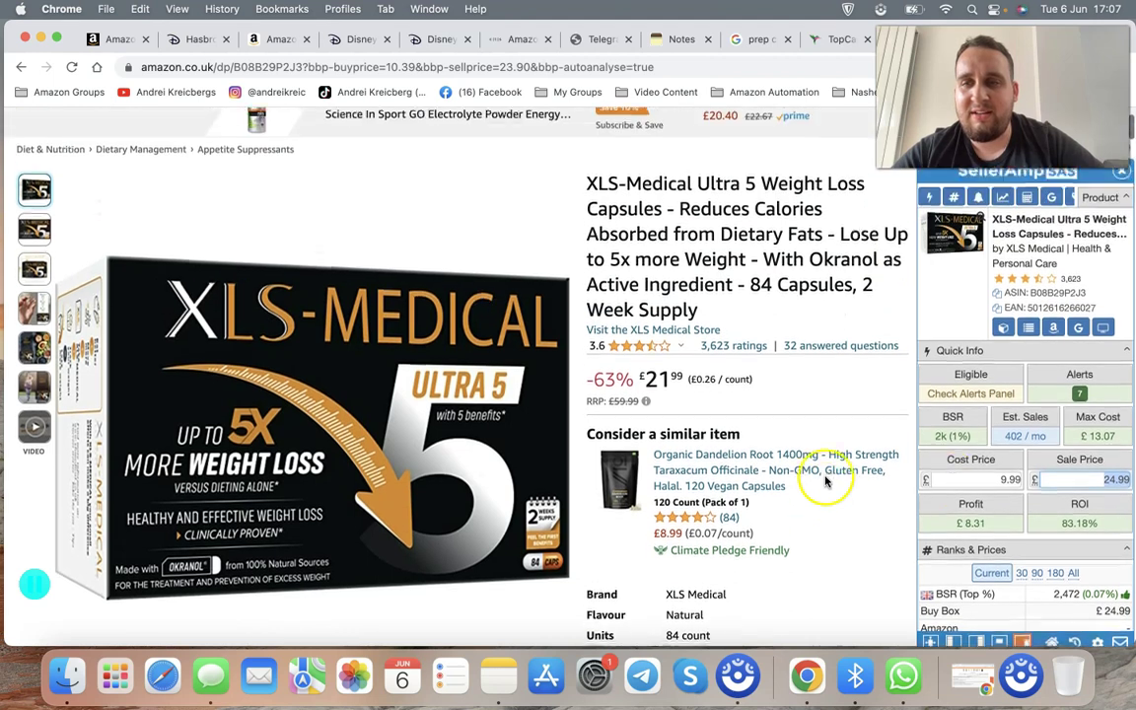
pyautogui.scroll(5, 978, 539)
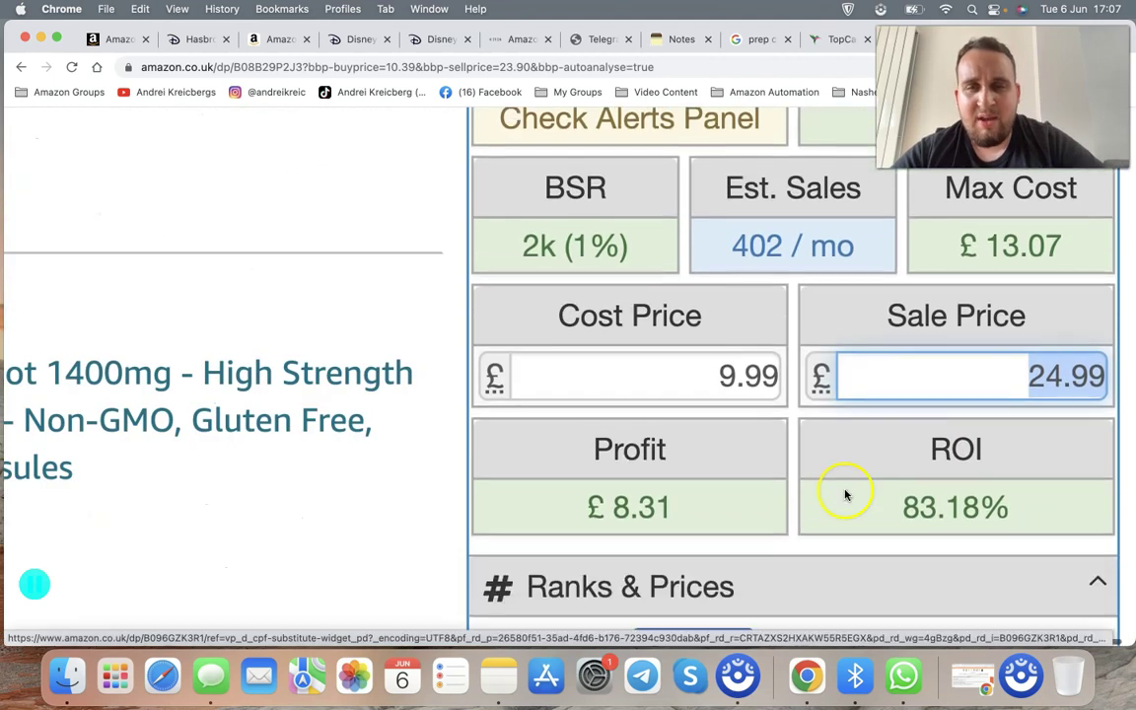
pyautogui.click(989, 364)
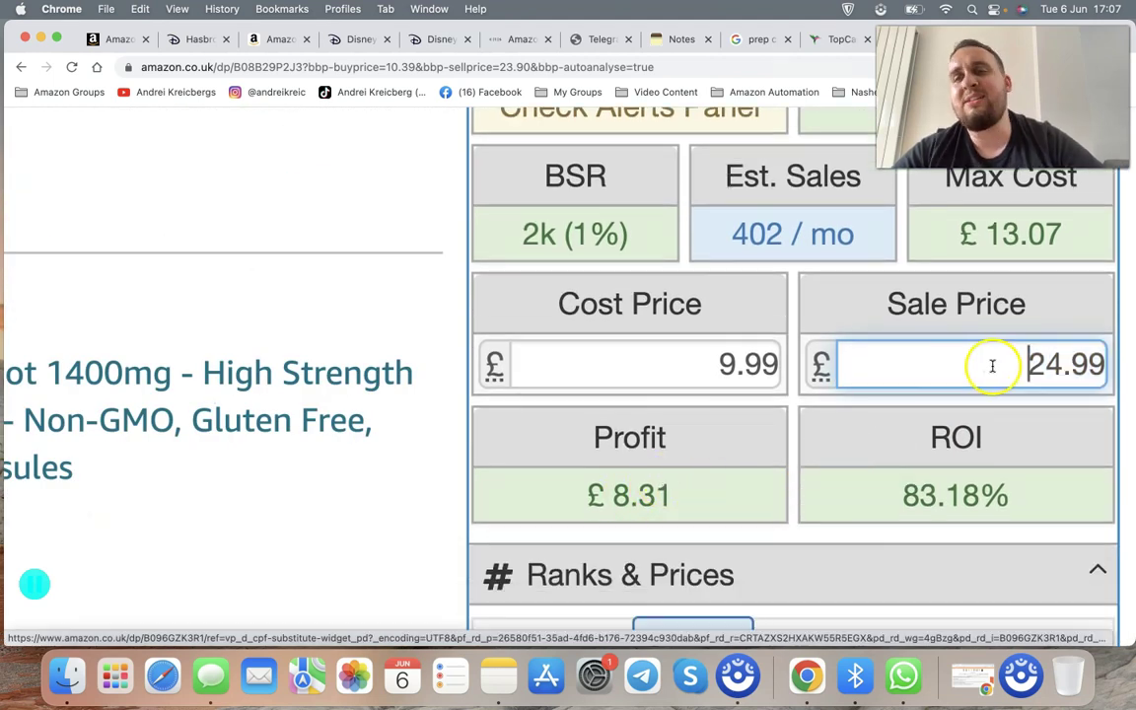
pyautogui.doubleClick(989, 364)
pyautogui.write('21.99')
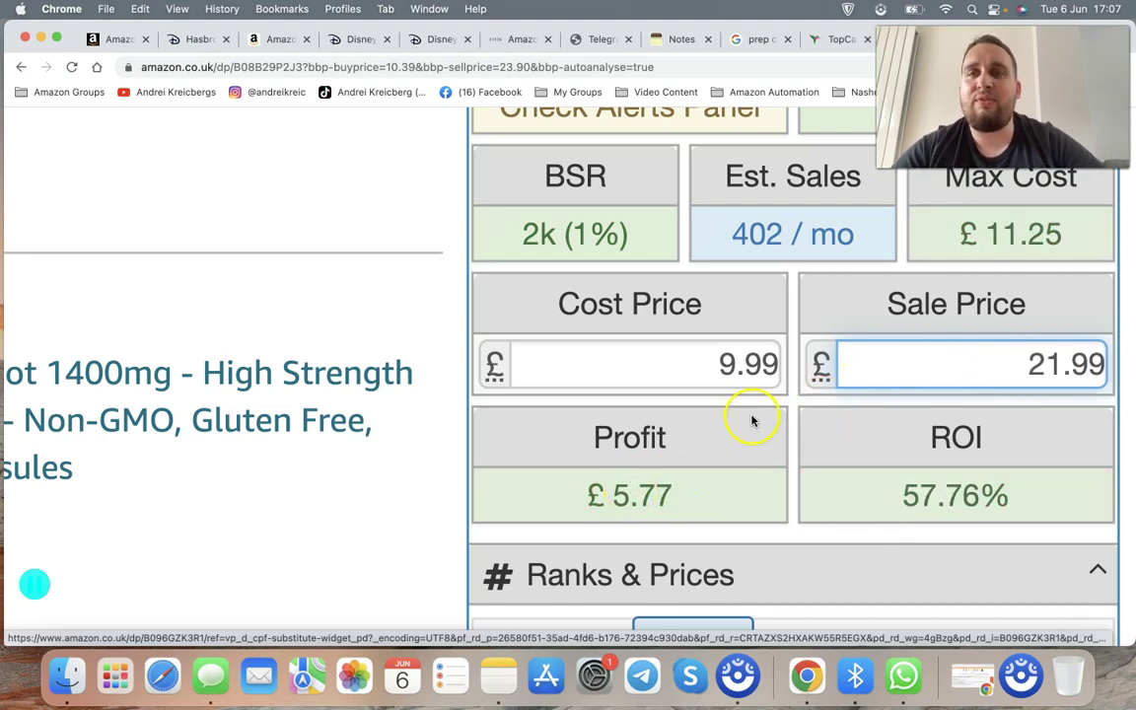
pyautogui.scroll(-5, 751, 421)
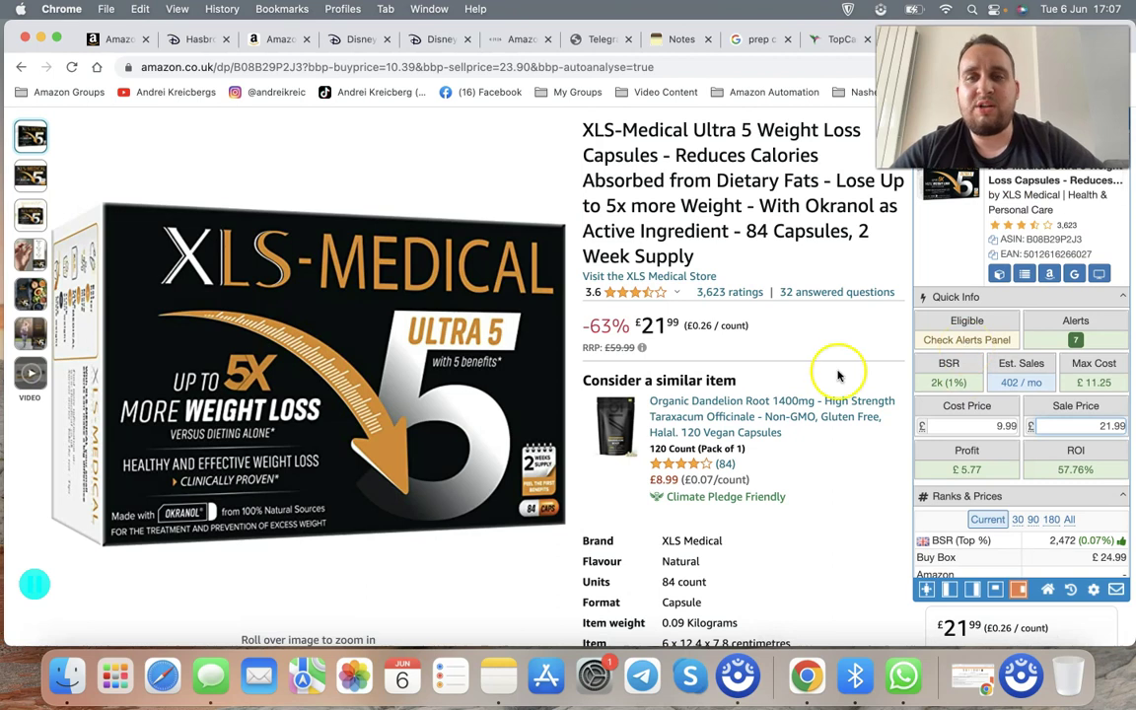
pyautogui.scroll(3, 837, 374)
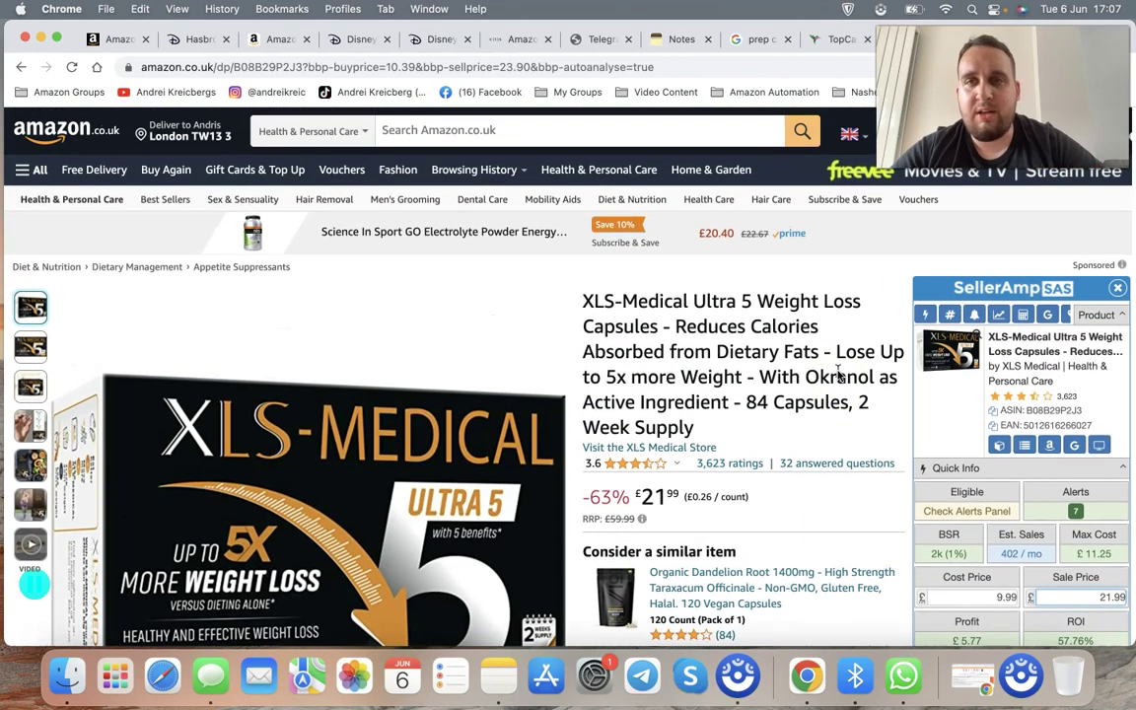
# Expand Total Fees to show the £3.36 referral fee and £2.79 FBA fee.
pyautogui.scroll(-2, 834, 328)
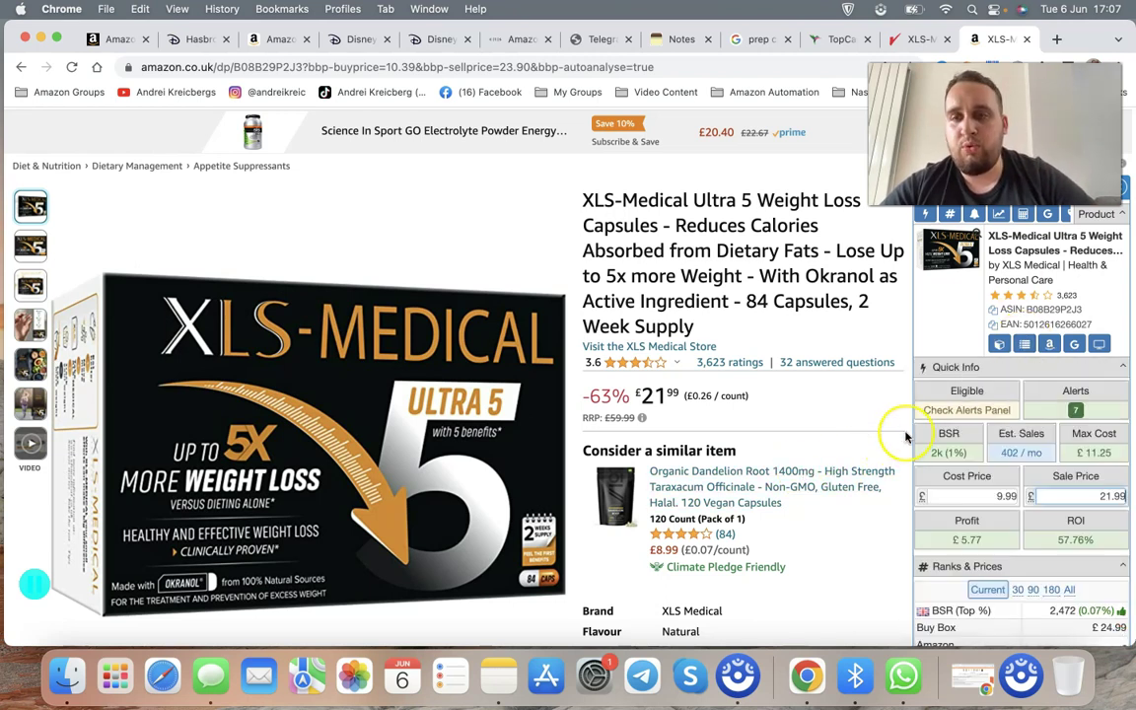
pyautogui.scroll(-5, 908, 442)
pyautogui.scroll(-3, 908, 437)
pyautogui.scroll(10, 915, 386)
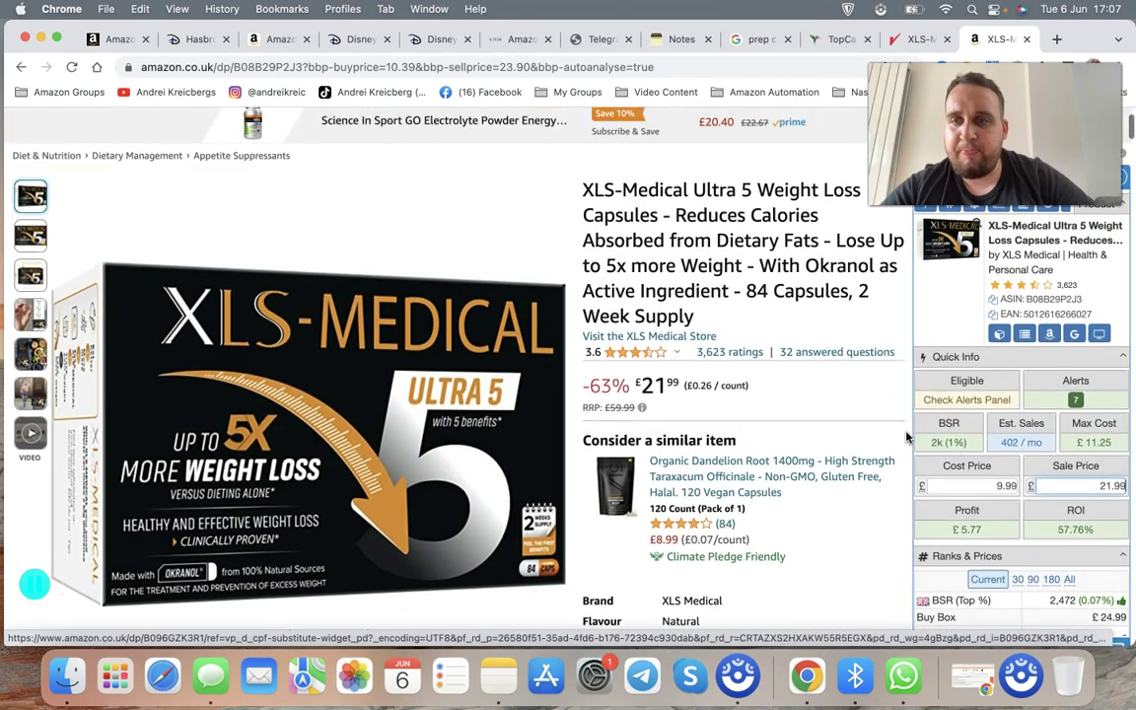
pyautogui.scroll(-15, 1002, 464)
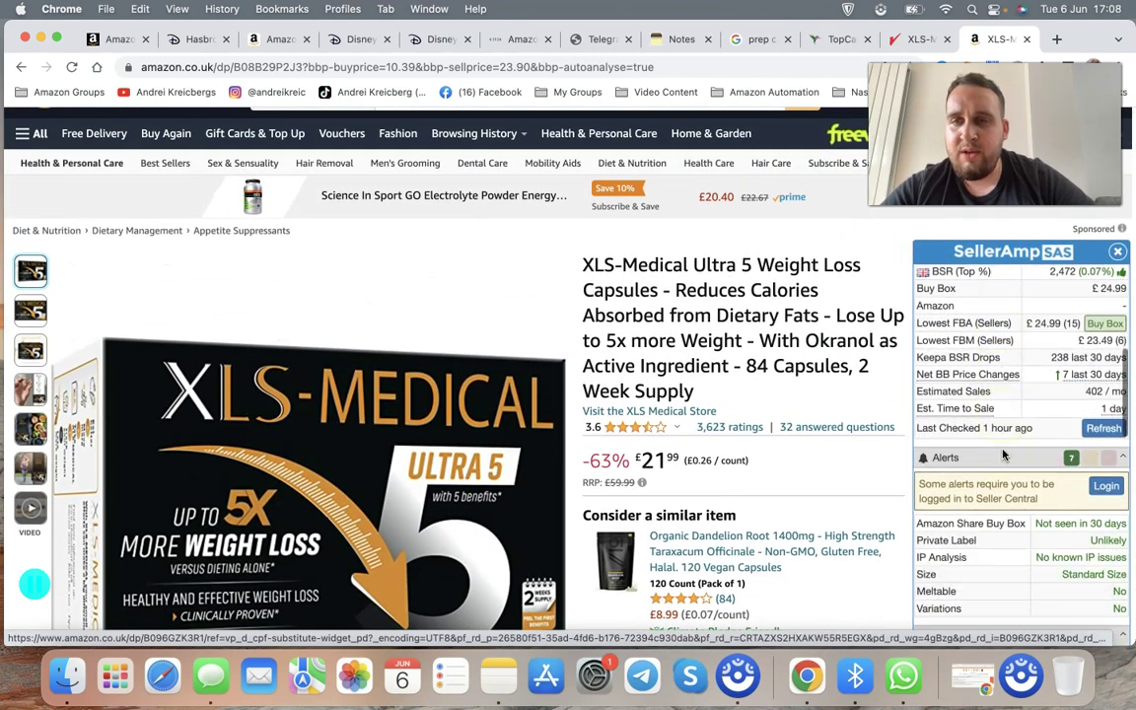
pyautogui.scroll(-8, 1003, 455)
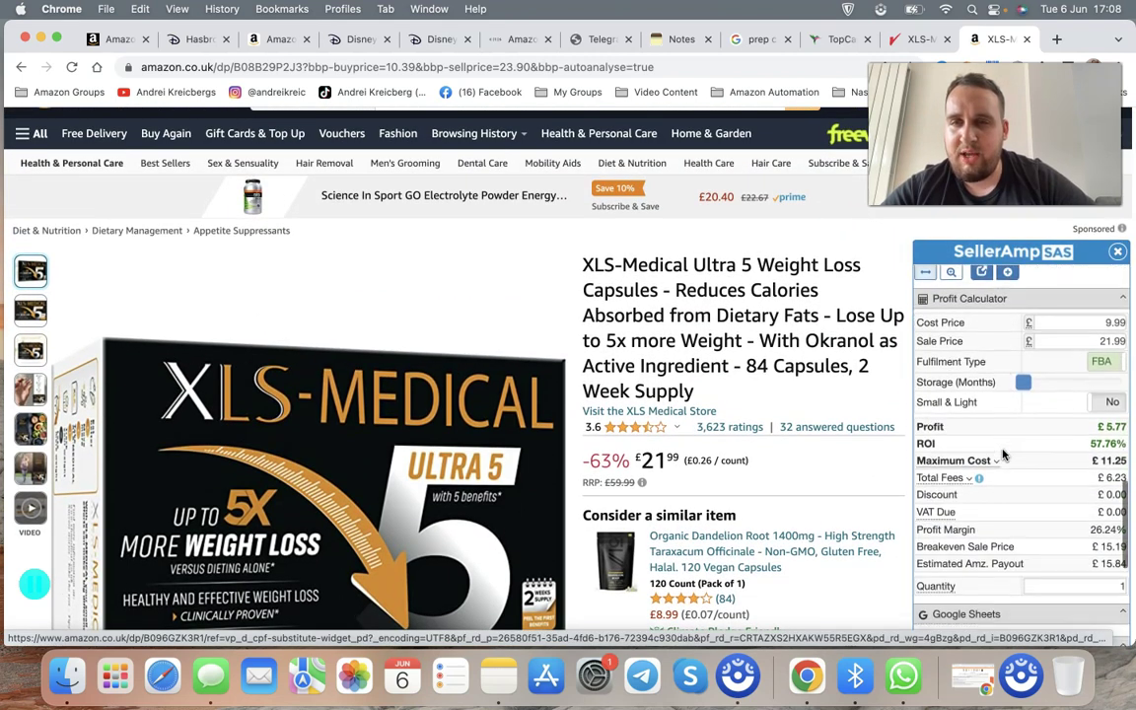
pyautogui.click(968, 431)
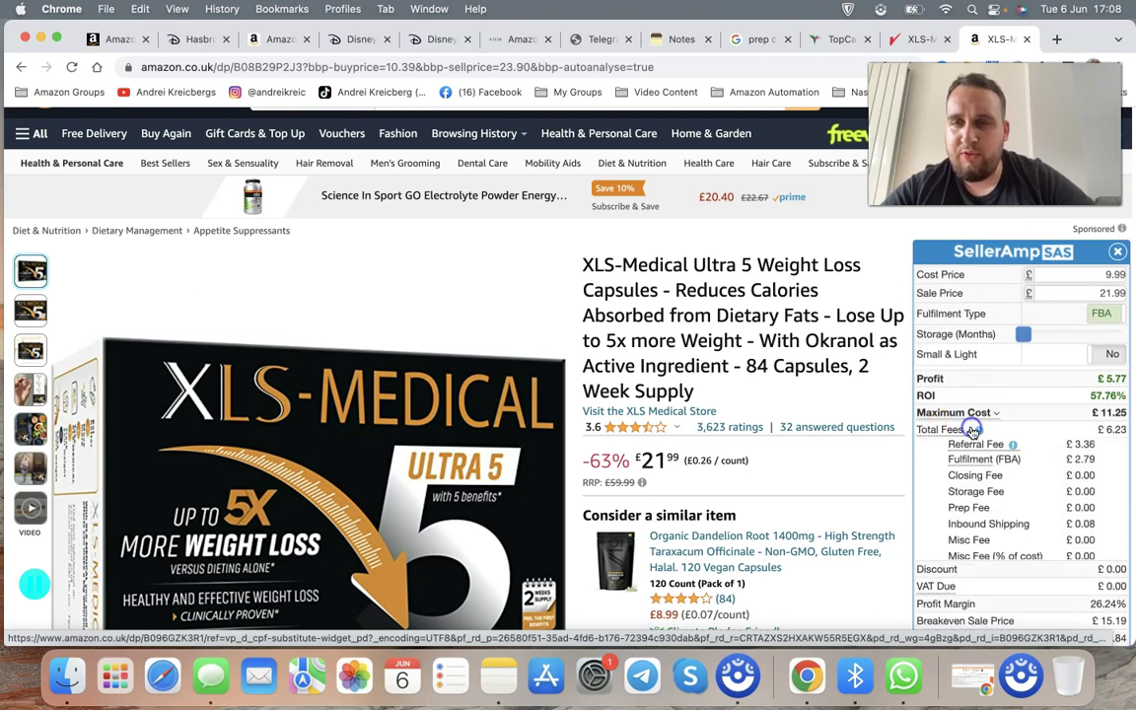
pyautogui.scroll(-1, 1041, 443)
pyautogui.scroll(5, 944, 405)
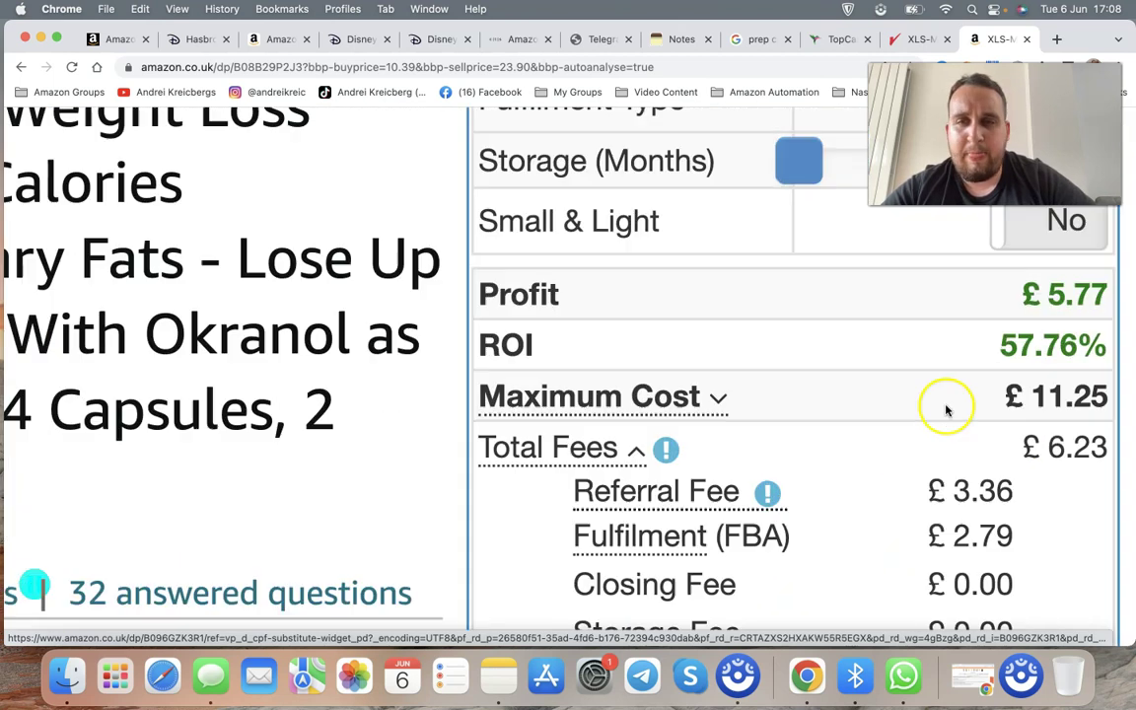
pyautogui.scroll(-1, 944, 406)
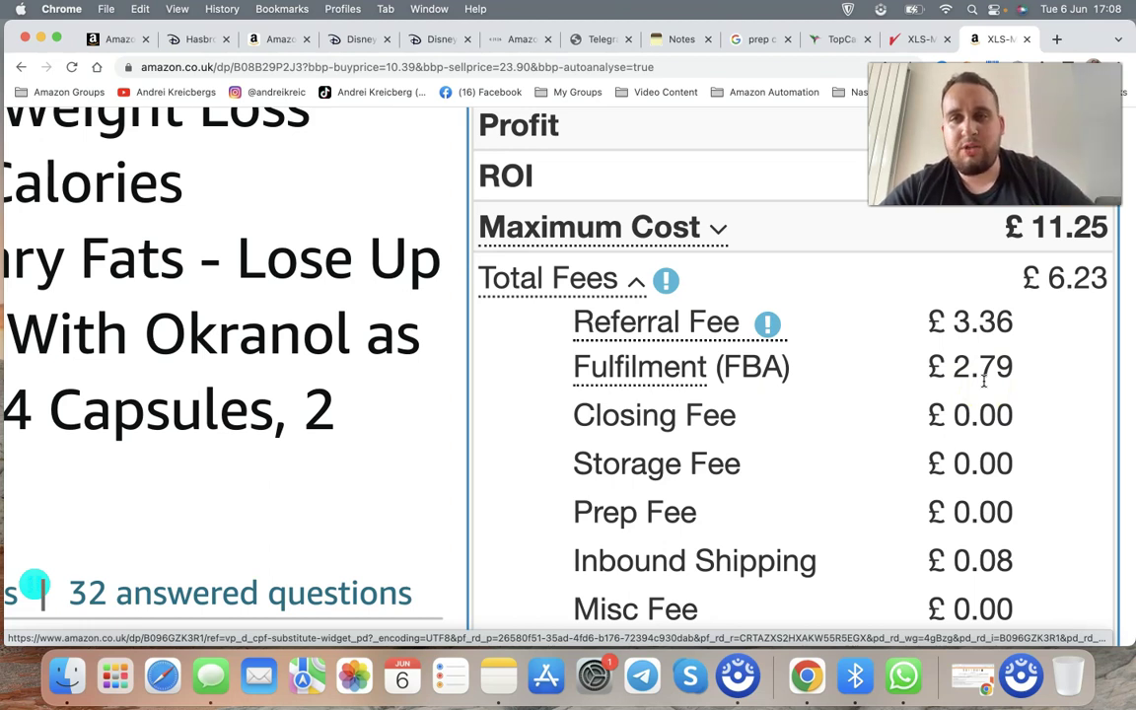
# Reset the zoom and check Quick Info: BSR 2k (1%), ~402 sales/month, 7 alerts.
pyautogui.press('super+0')
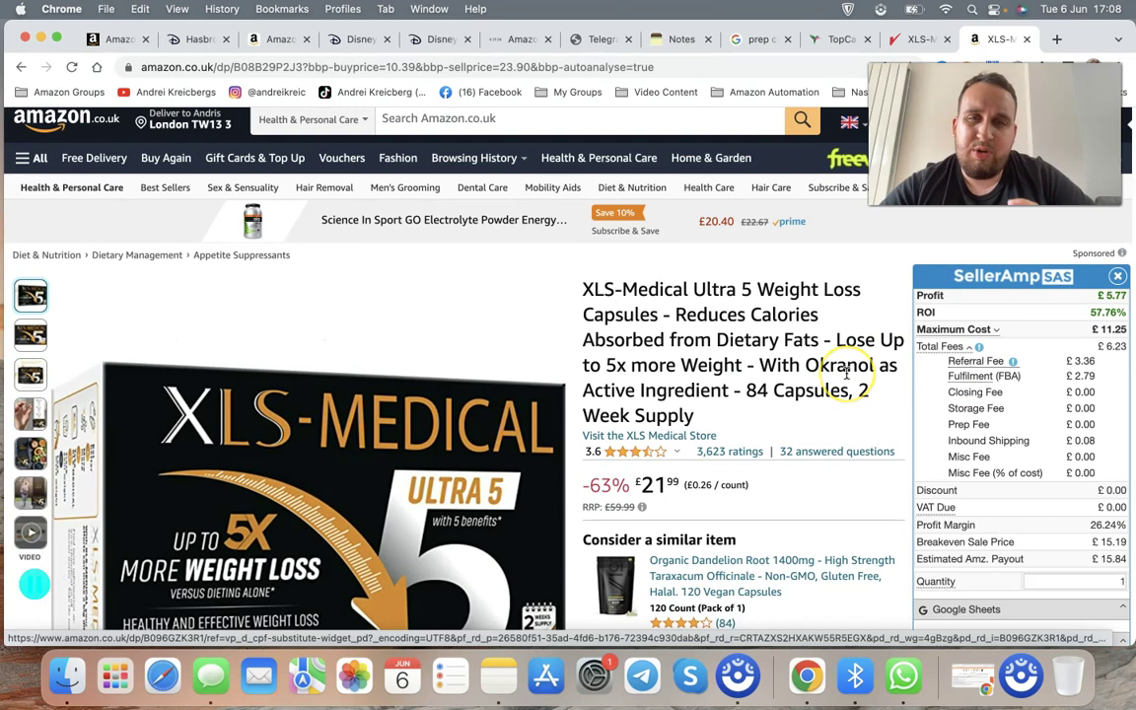
pyautogui.scroll(-5, 846, 373)
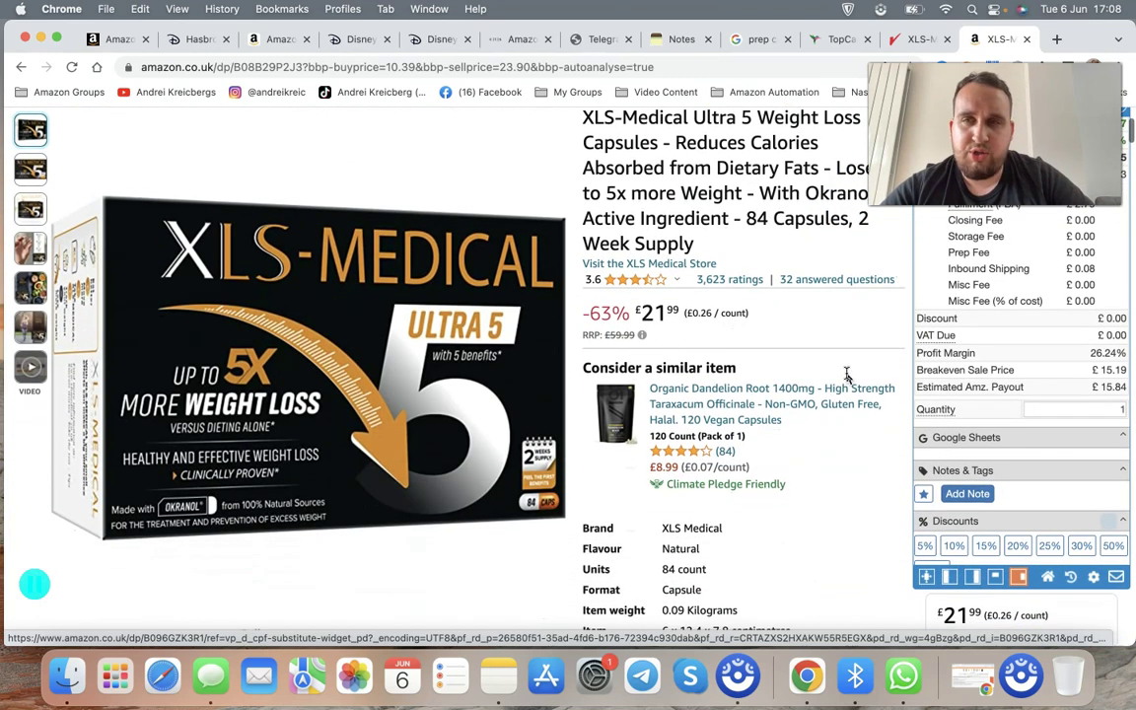
pyautogui.scroll(-5, 846, 373)
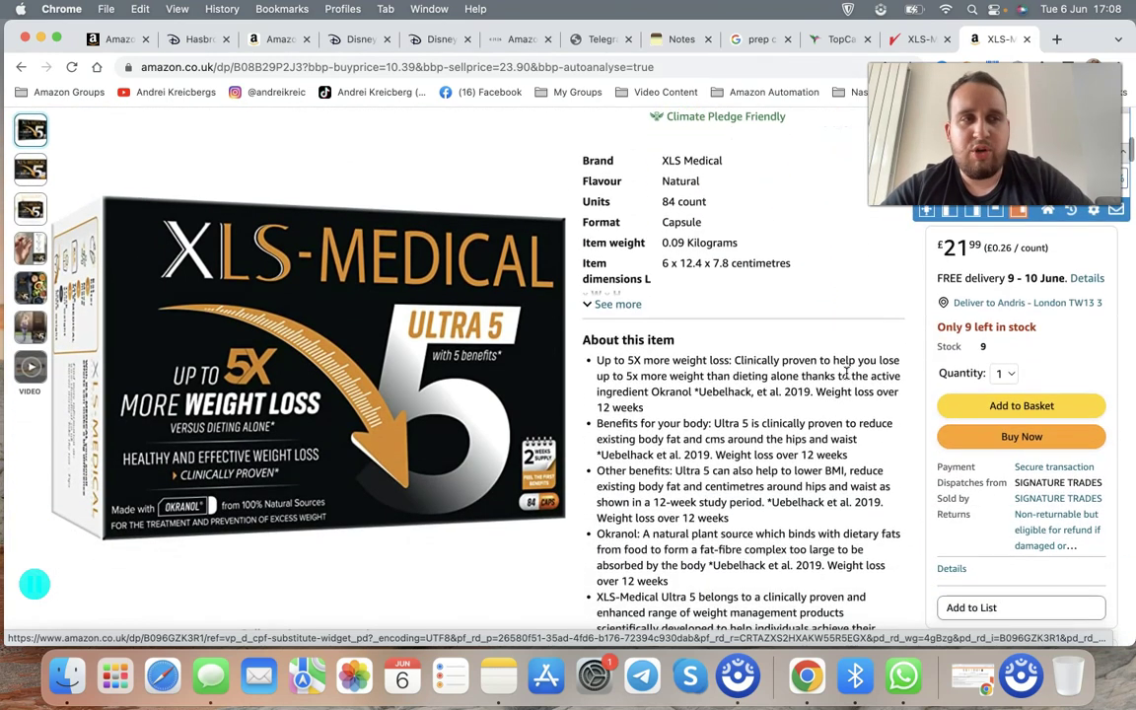
pyautogui.scroll(-2, 846, 372)
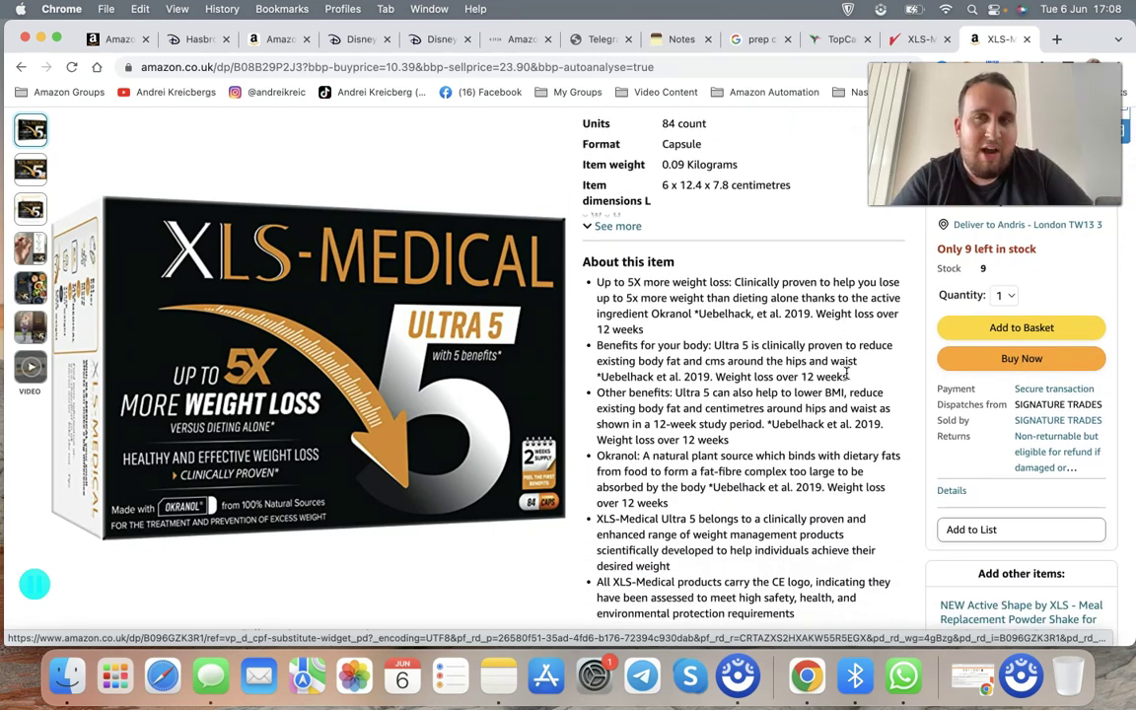
pyautogui.scroll(8, 847, 373)
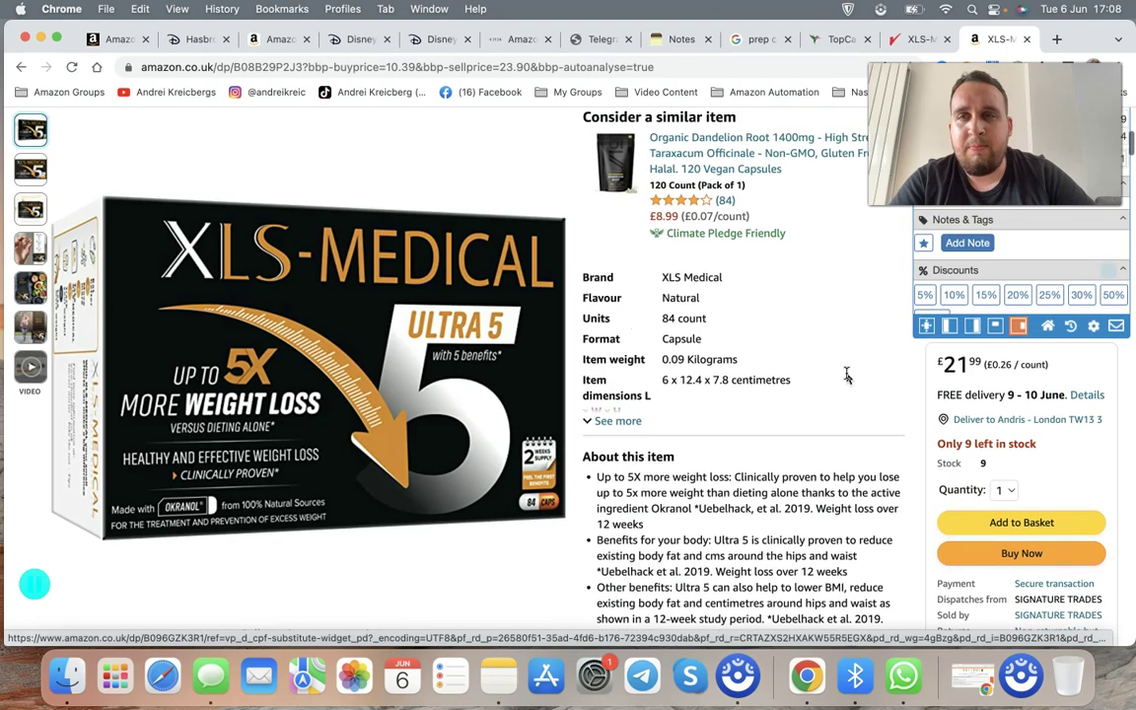
pyautogui.scroll(-2, 848, 296)
pyautogui.scroll(-10, 848, 296)
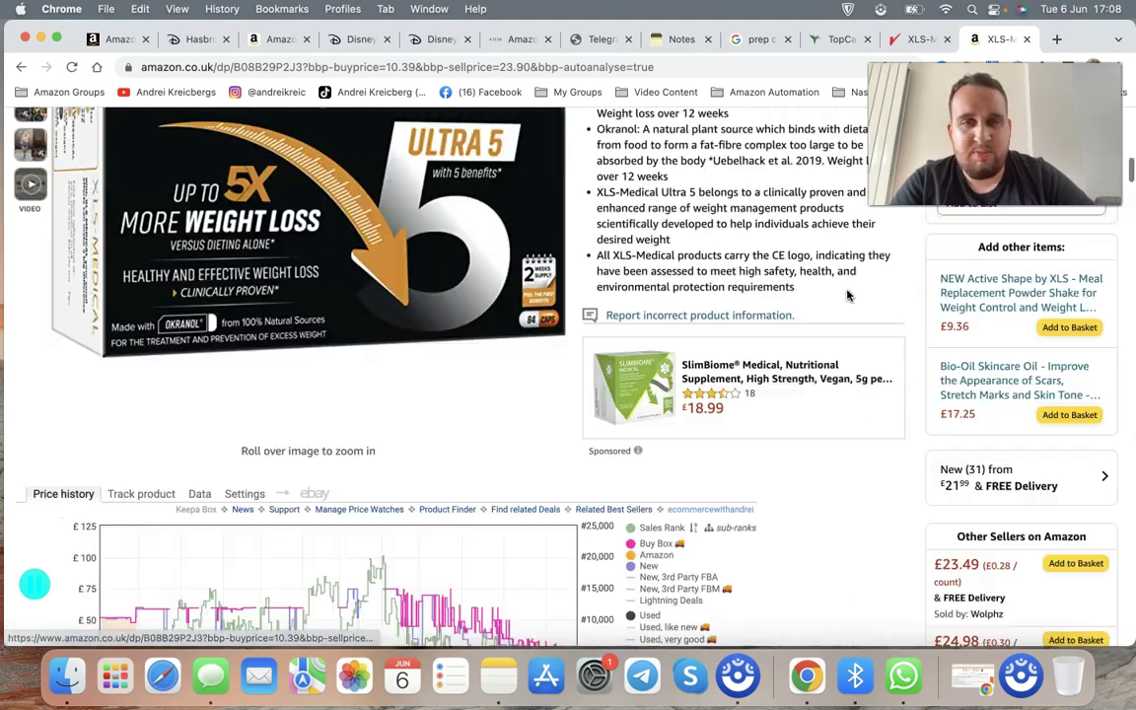
pyautogui.scroll(6, 849, 296)
pyautogui.scroll(10, 847, 294)
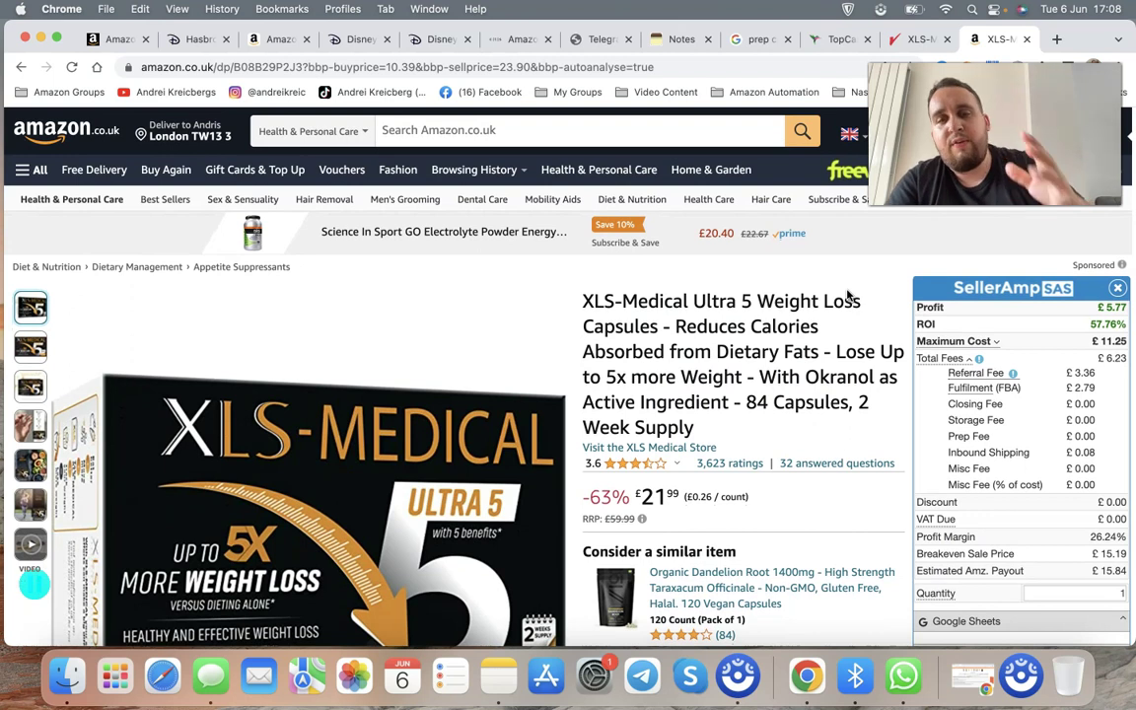
pyautogui.scroll(-3, 846, 294)
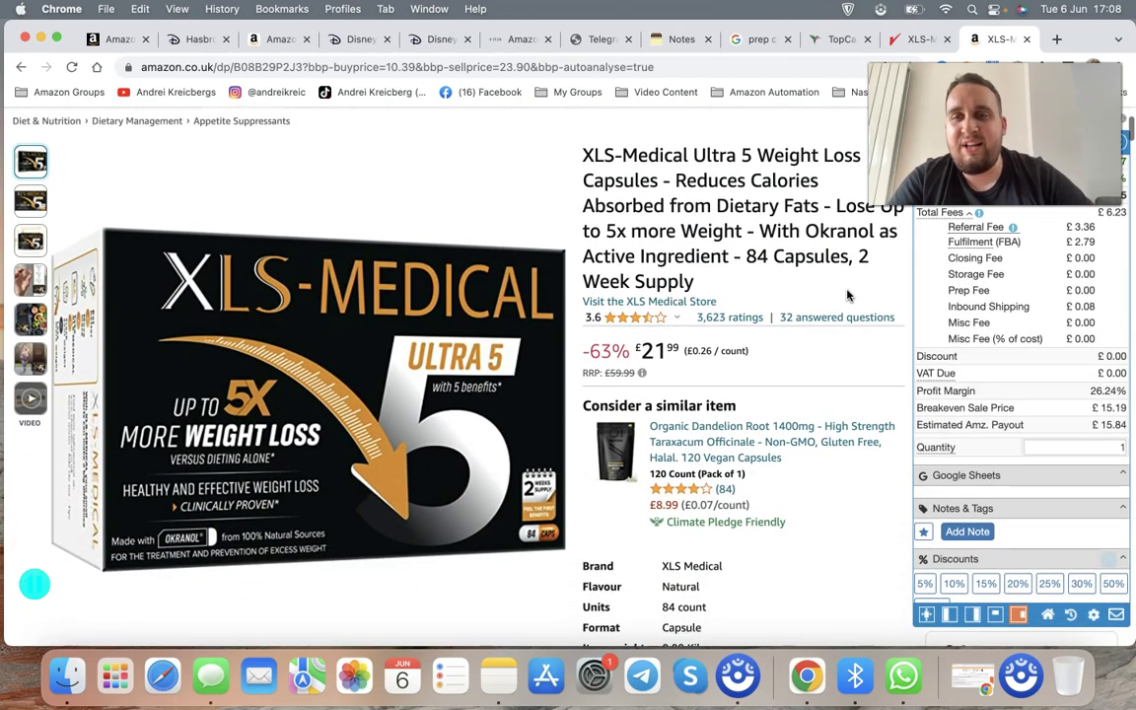
pyautogui.scroll(3, 846, 294)
pyautogui.scroll(5, 1036, 370)
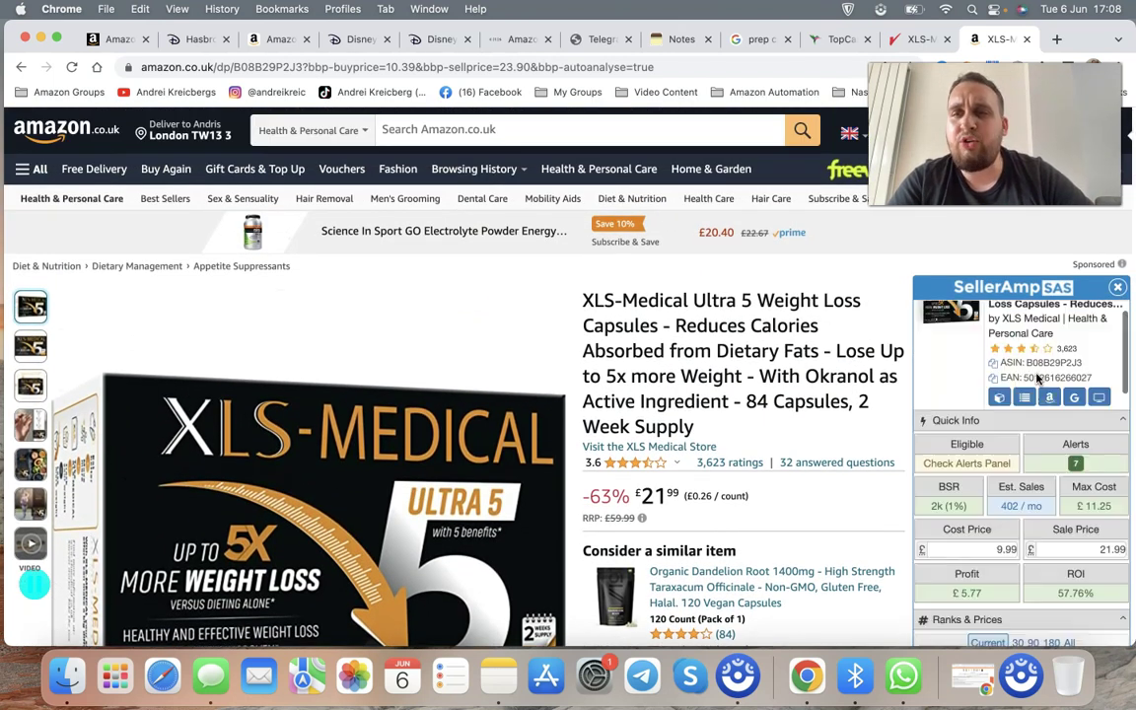
pyautogui.scroll(-3, 994, 402)
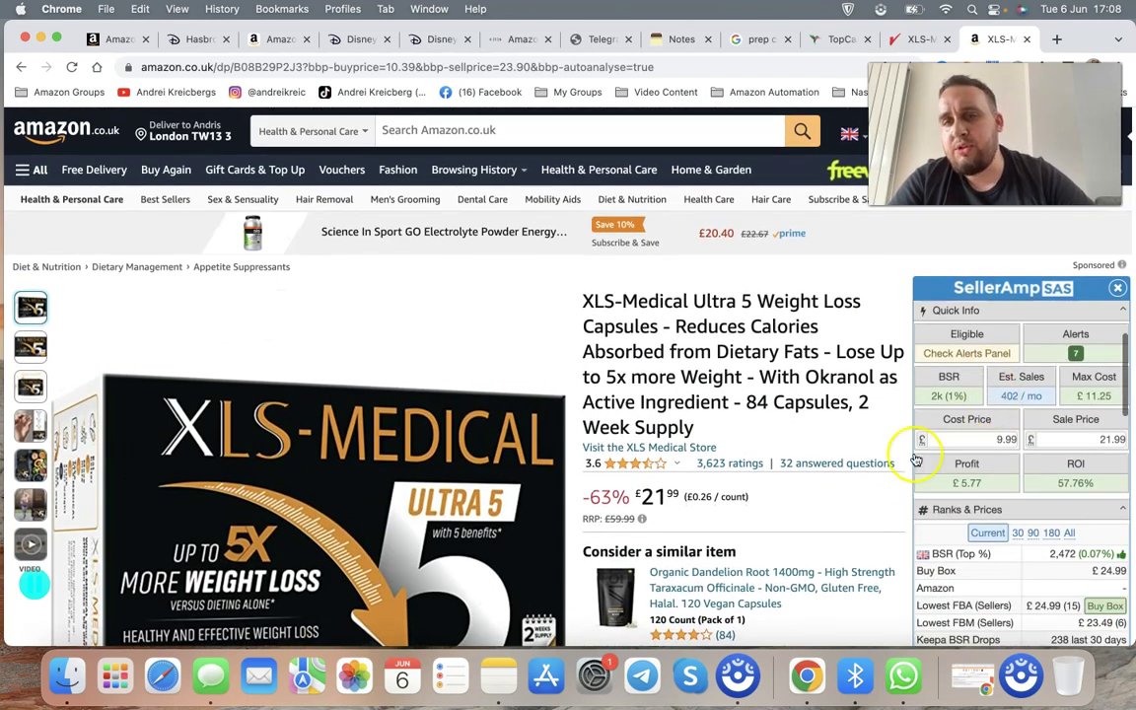
pyautogui.scroll(-1, 896, 477)
pyautogui.scroll(-1, 896, 478)
pyautogui.scroll(2, 946, 472)
pyautogui.scroll(2, 1007, 452)
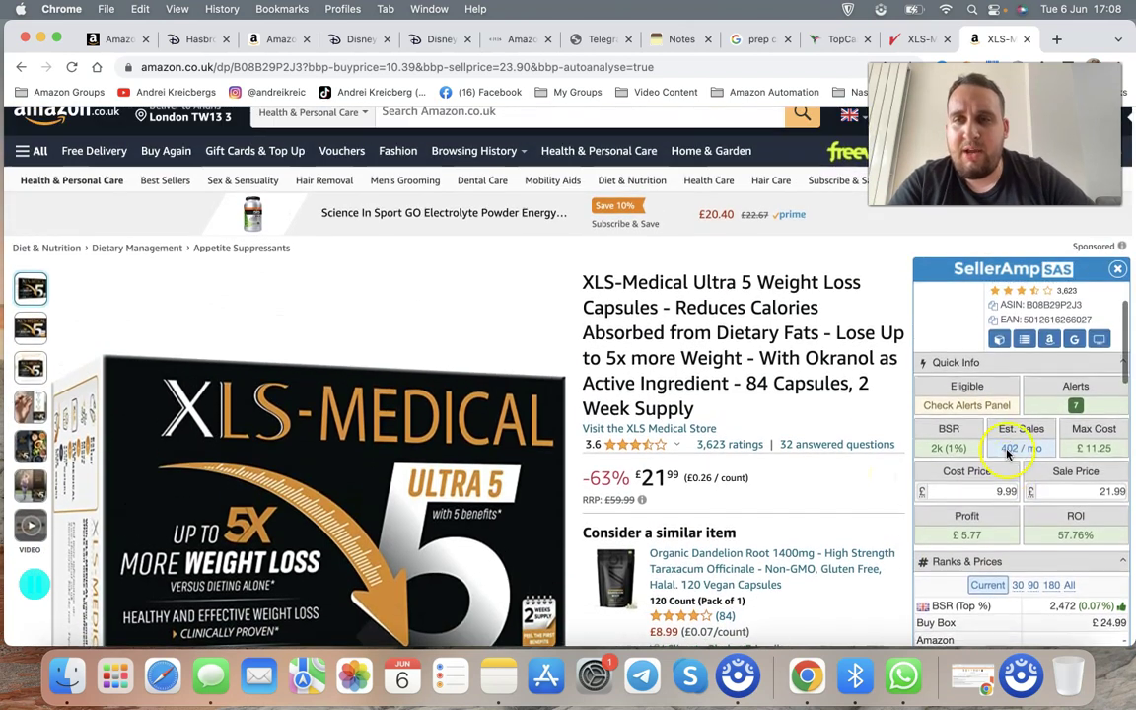
pyautogui.scroll(5, 1035, 480)
pyautogui.scroll(-1, 883, 463)
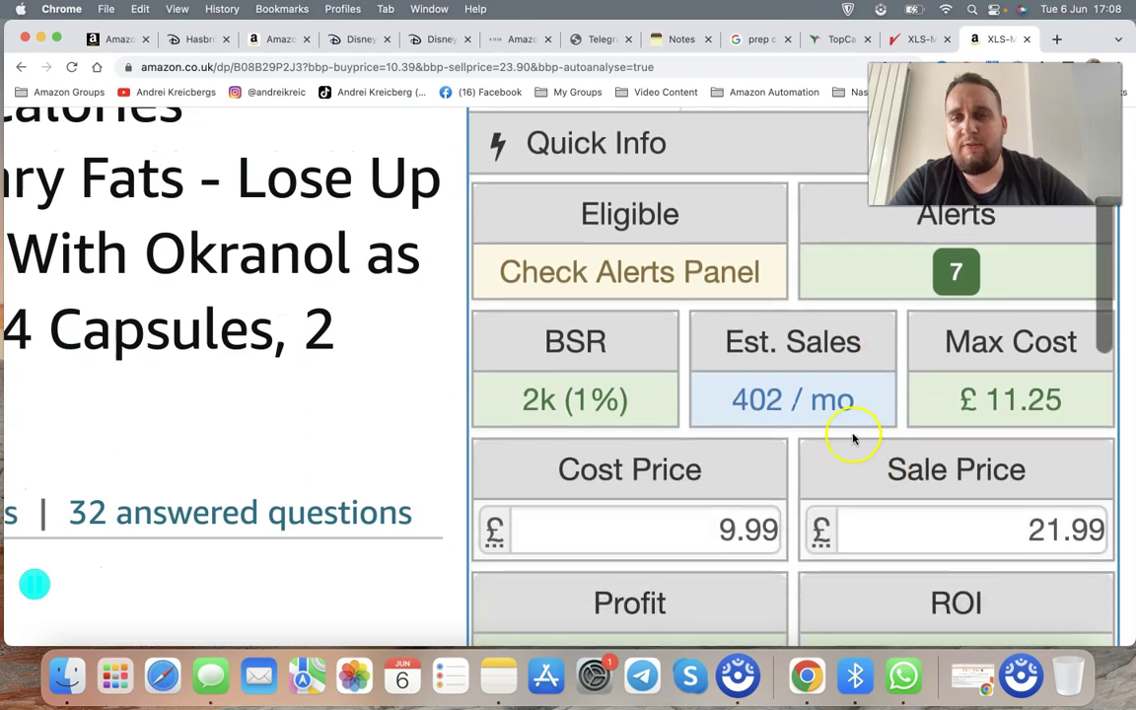
pyautogui.scroll(-3, 778, 400)
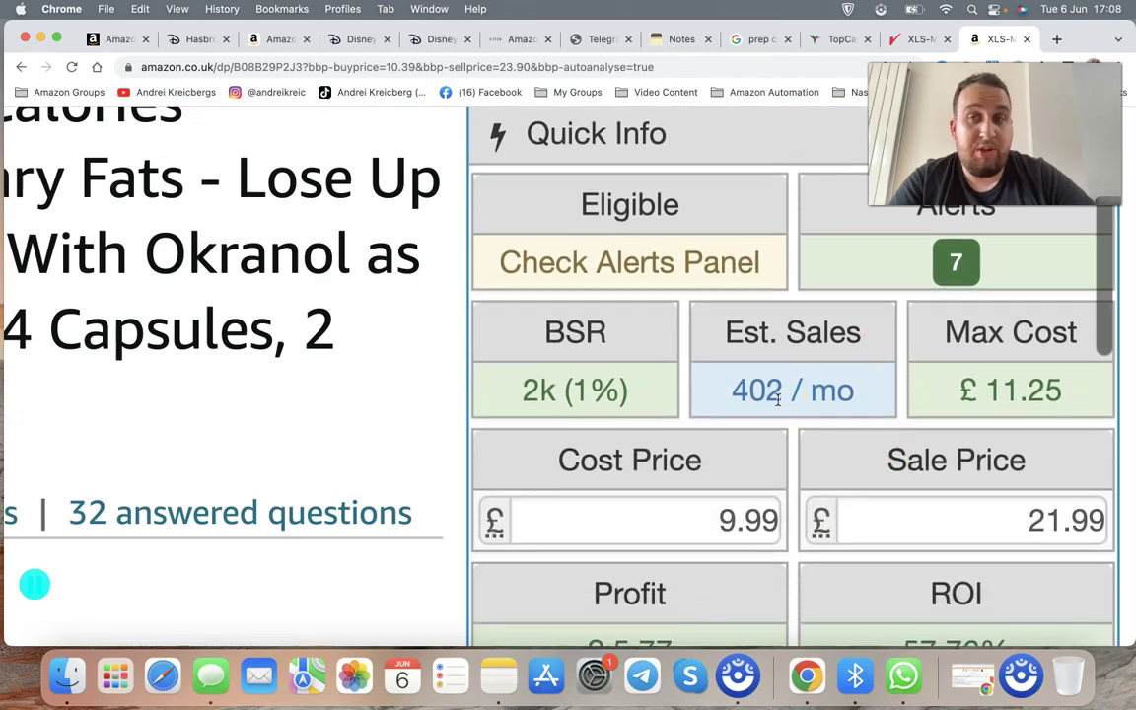
pyautogui.scroll(1, 649, 481)
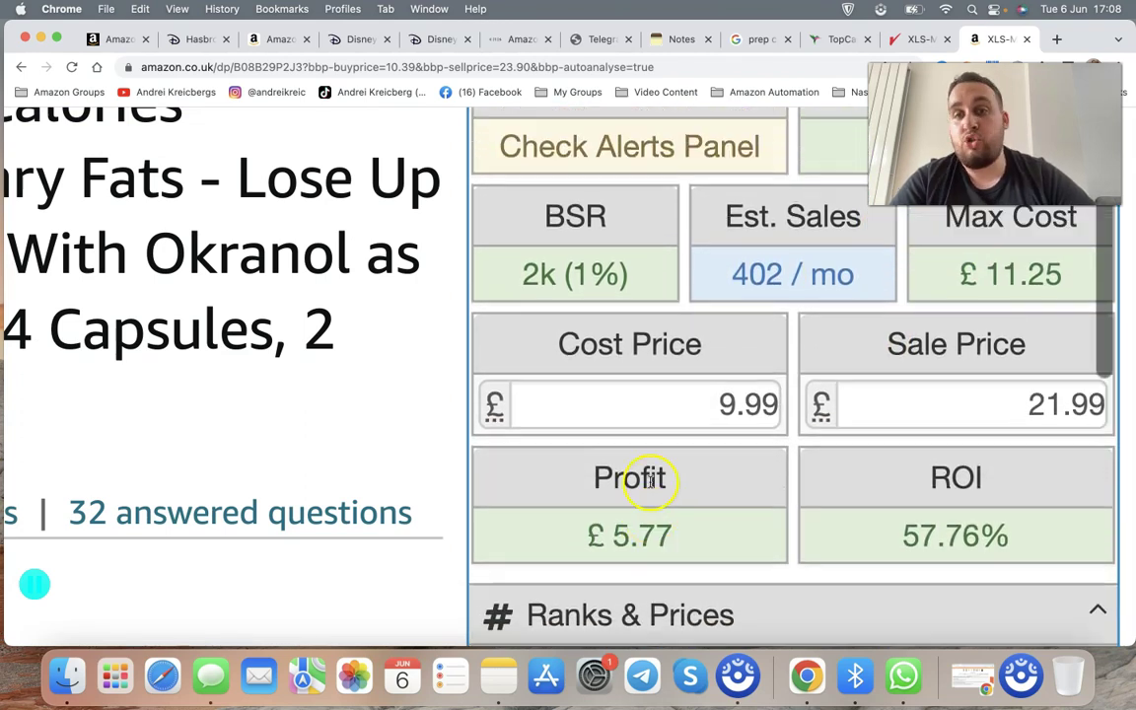
pyautogui.scroll(2, 716, 286)
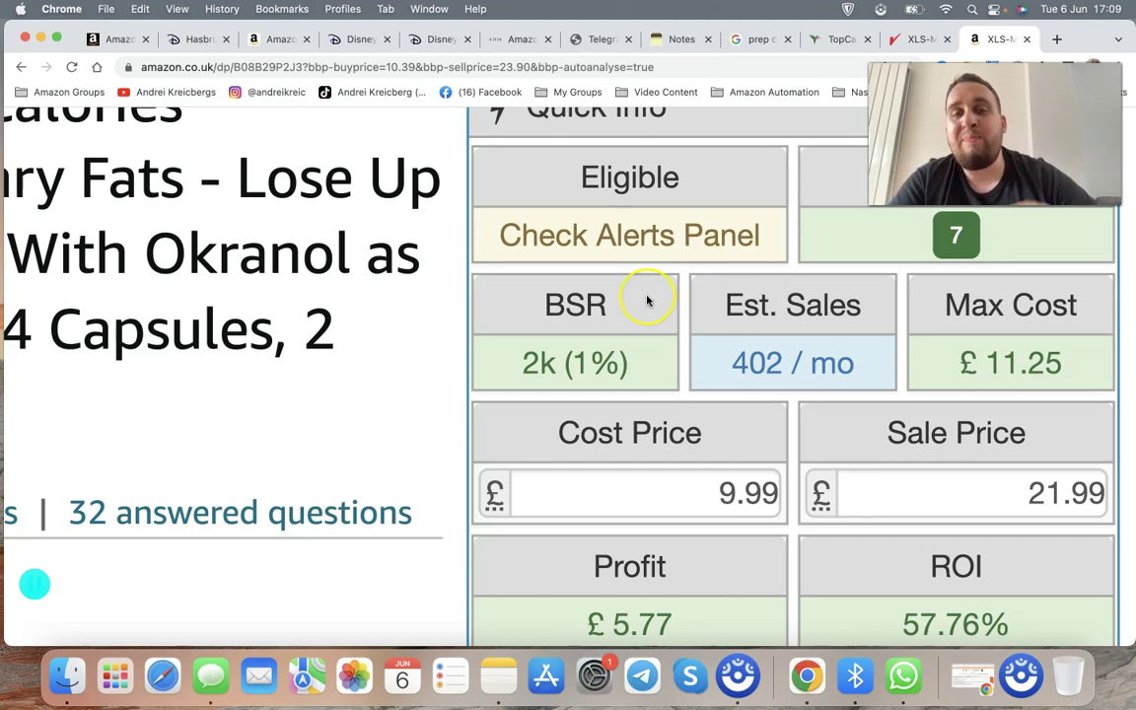
pyautogui.scroll(2, 647, 300)
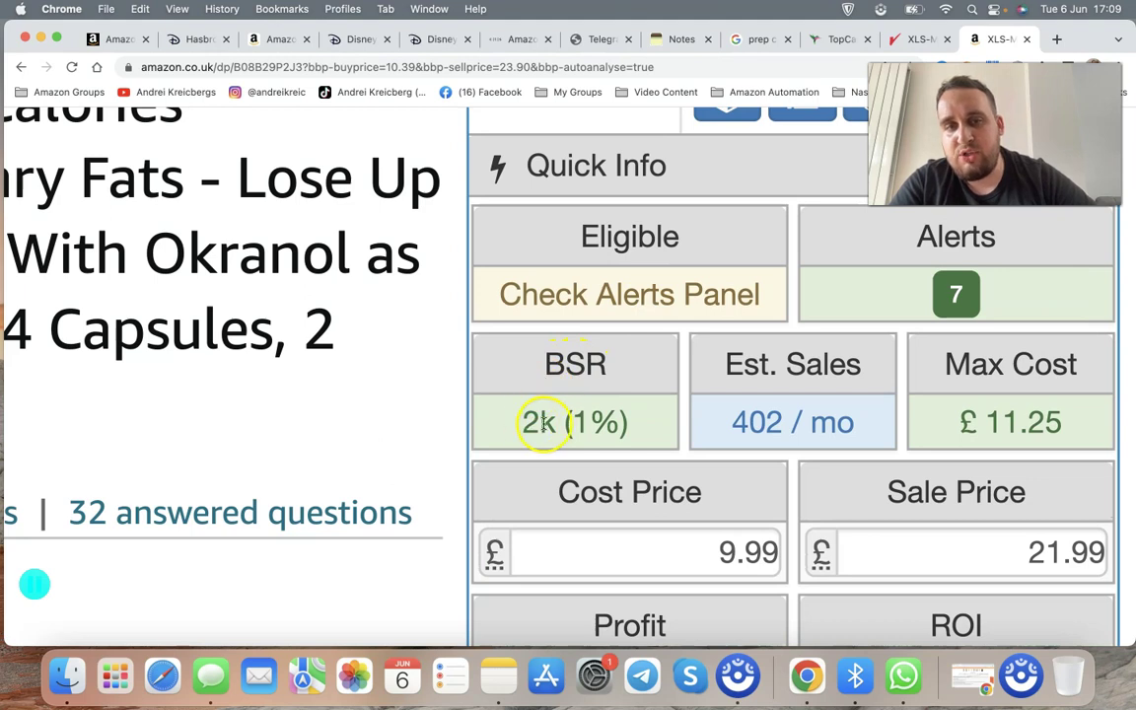
pyautogui.scroll(2, 584, 419)
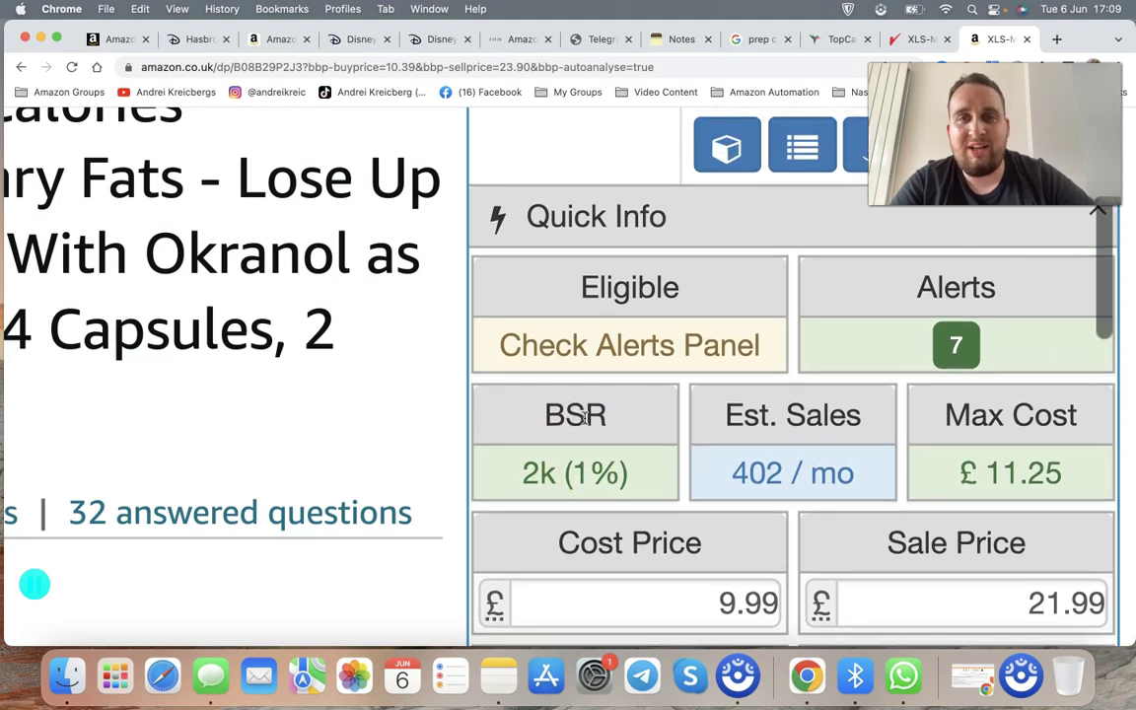
# Highlight the listing's Best Sellers Rank, 2,472 in Health & Personal Care, then scroll back up.
pyautogui.press('super+0')
pyautogui.scroll(-20, 643, 441)
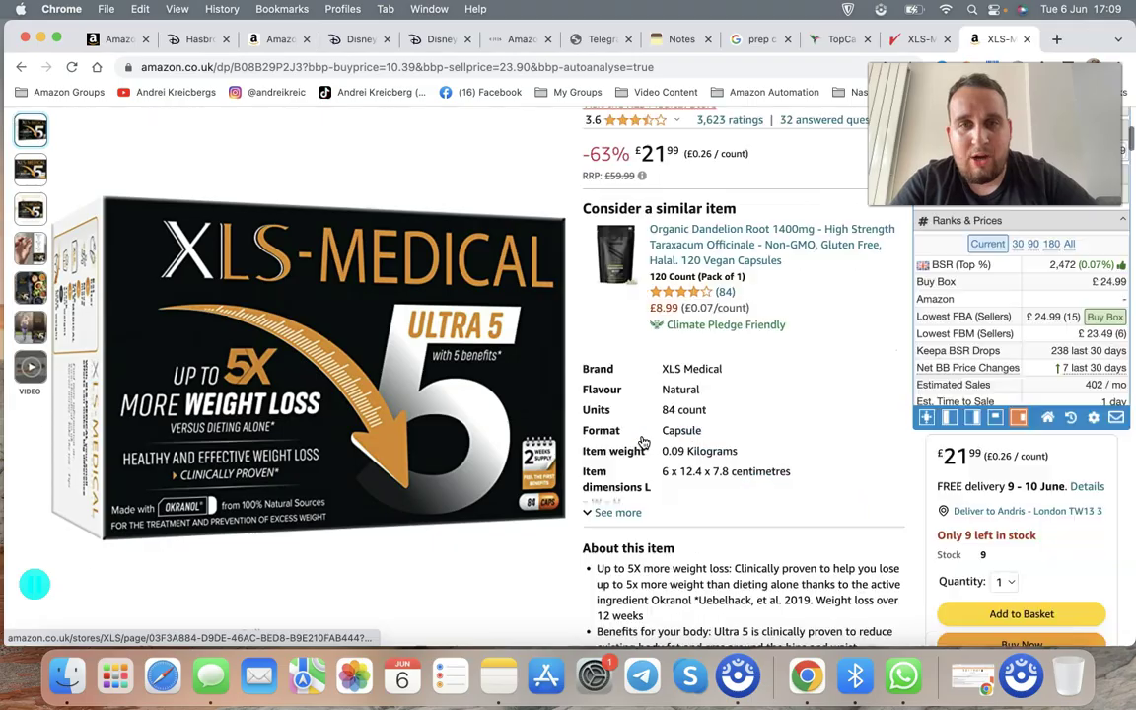
pyautogui.scroll(-20, 643, 442)
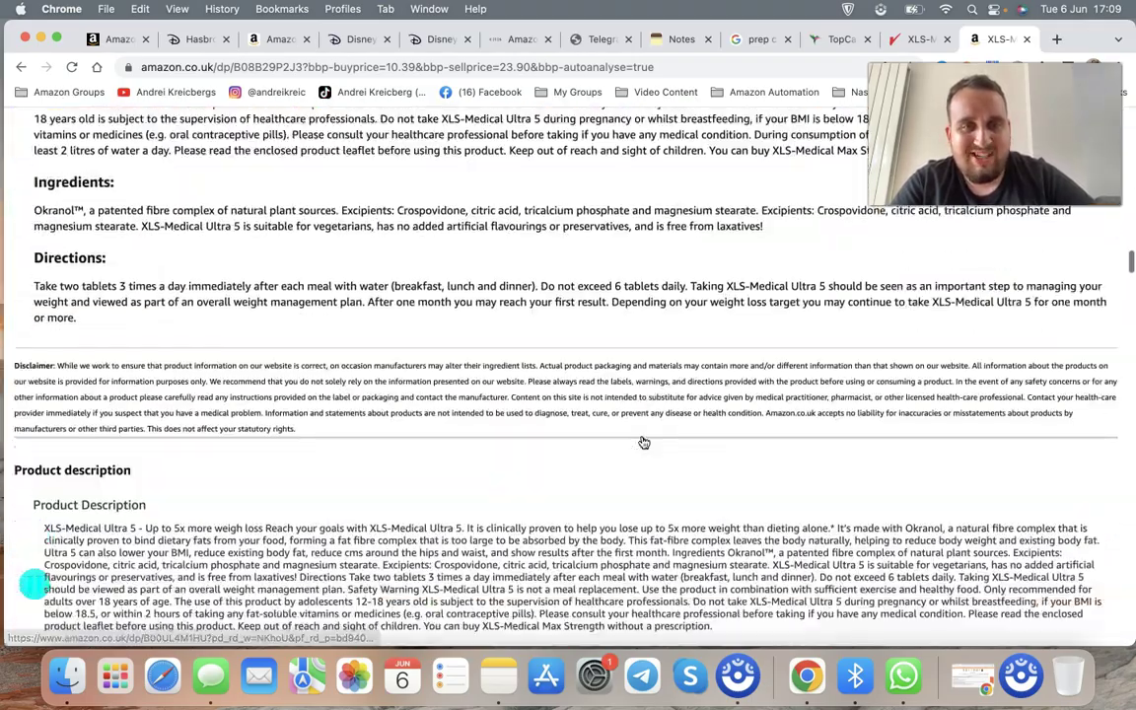
pyautogui.scroll(-20, 643, 443)
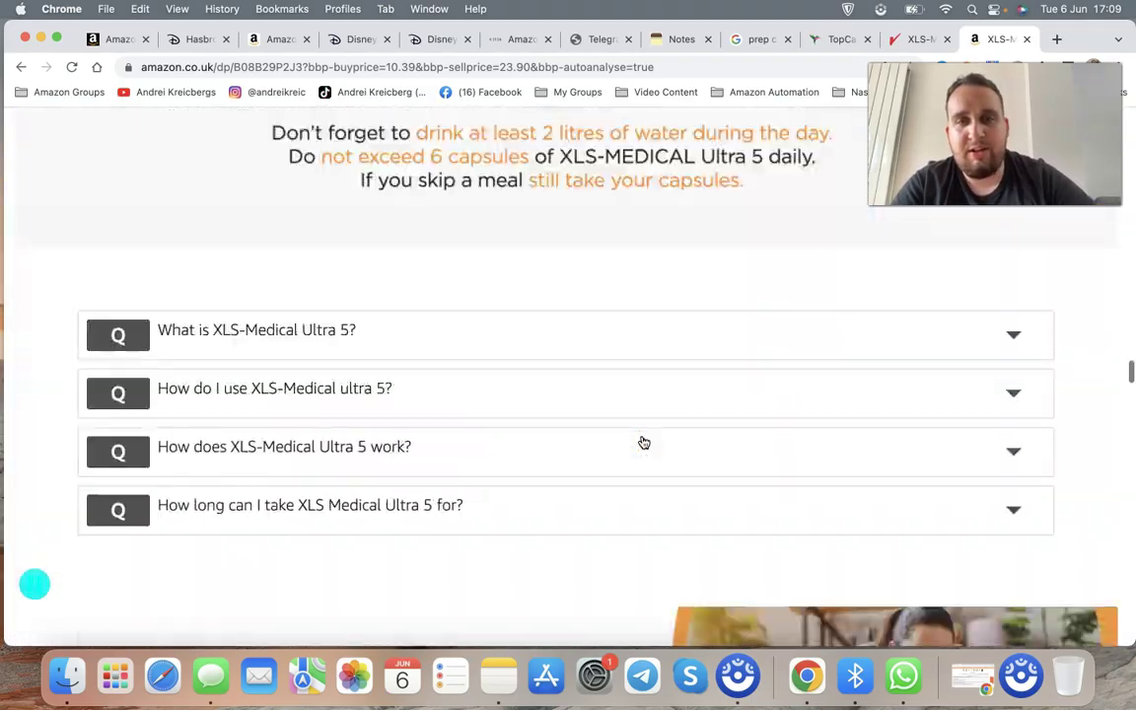
pyautogui.scroll(20, 643, 440)
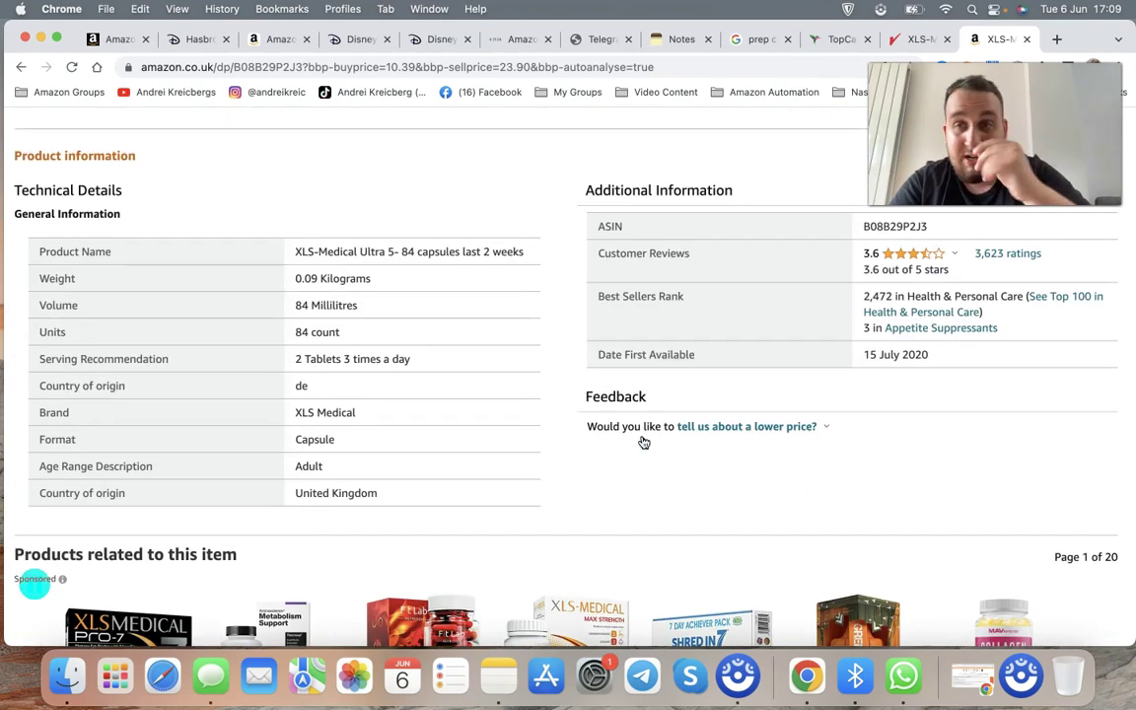
pyautogui.scroll(1, 643, 441)
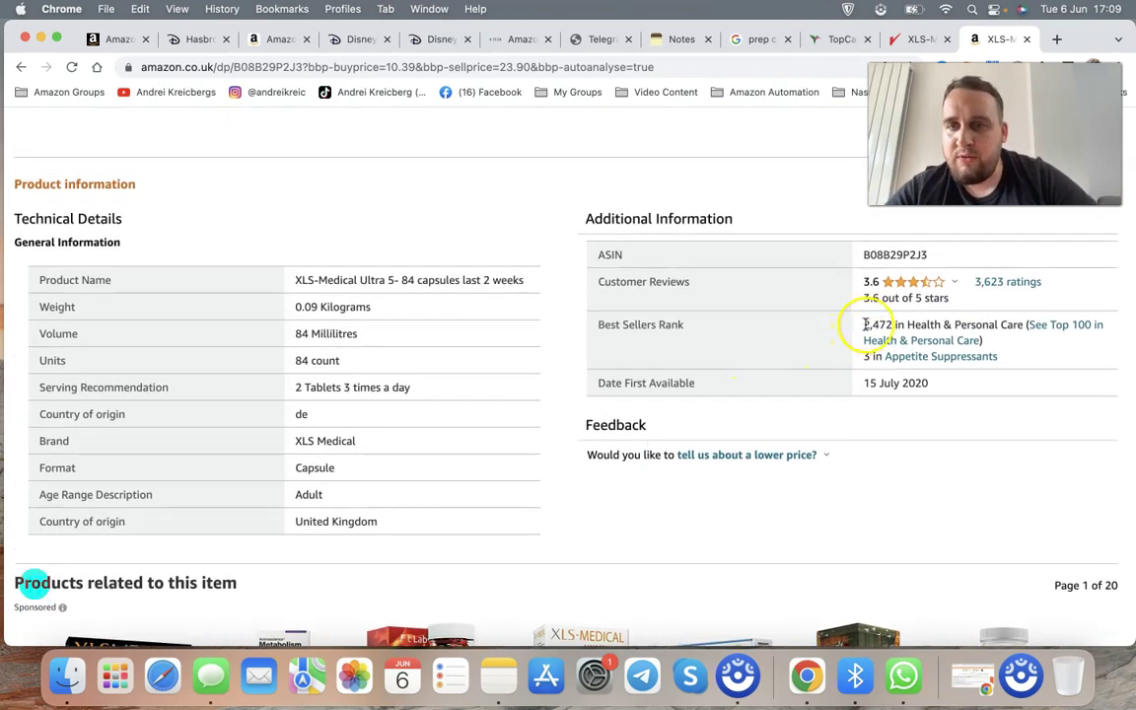
pyautogui.moveTo(860, 325); pyautogui.dragTo(988, 325)
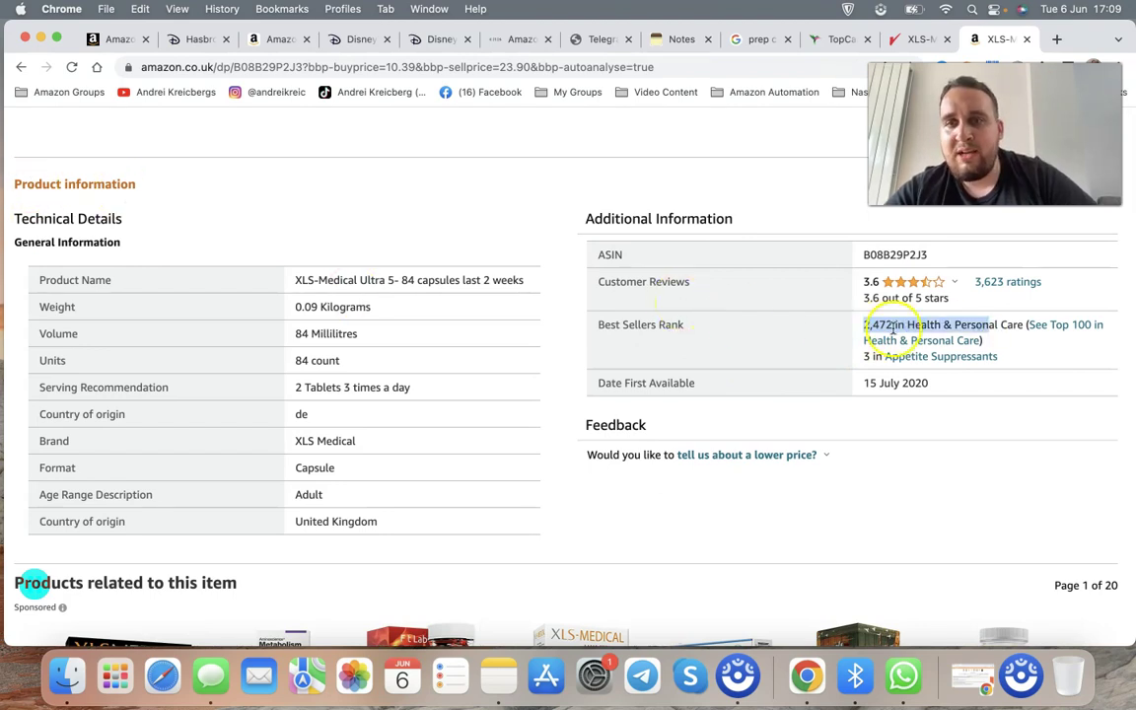
pyautogui.scroll(5, 900, 342)
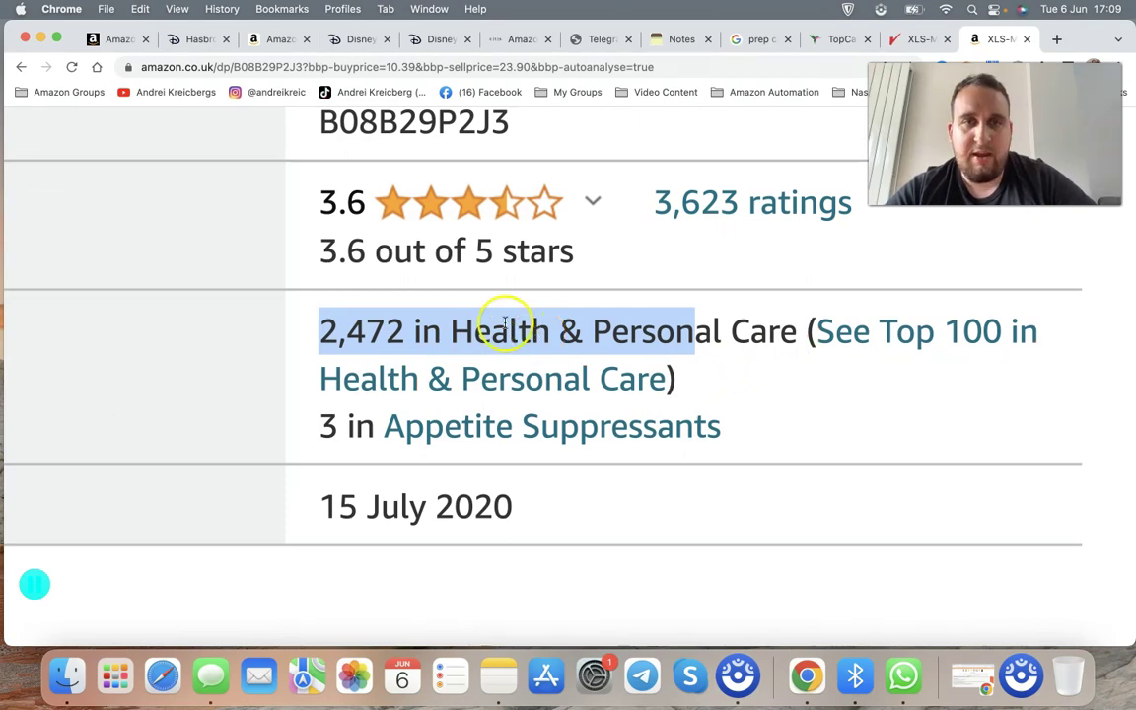
pyautogui.scroll(-5, 505, 325)
pyautogui.scroll(15, 484, 322)
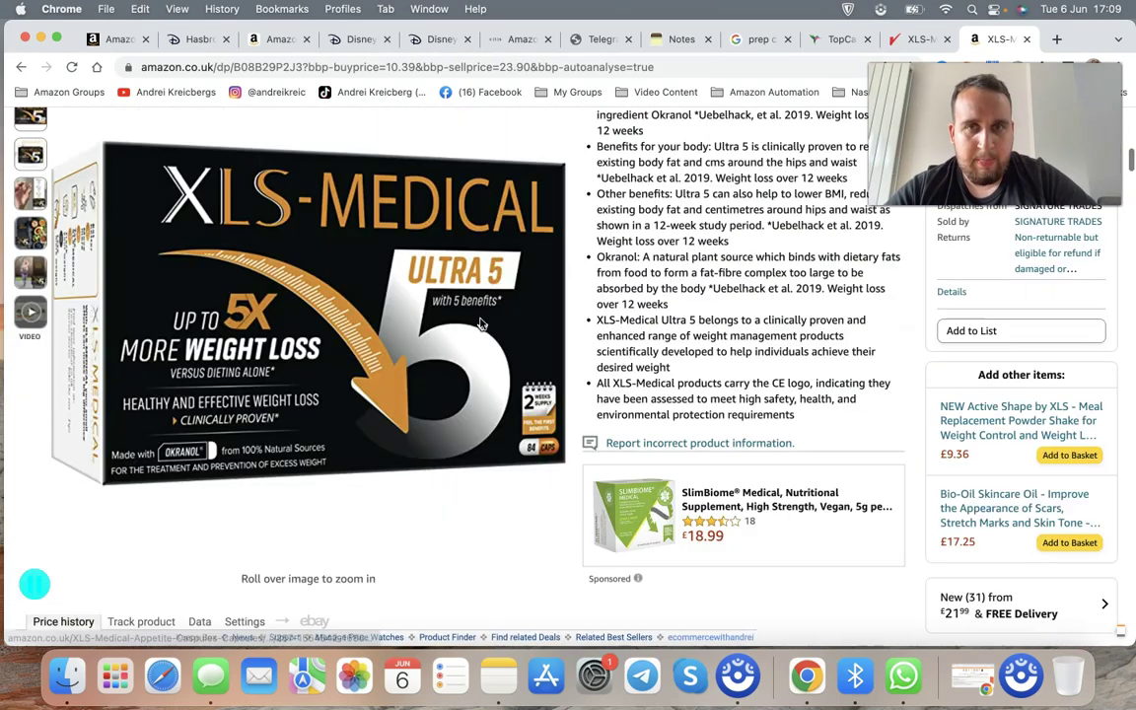
pyautogui.scroll(4, 480, 324)
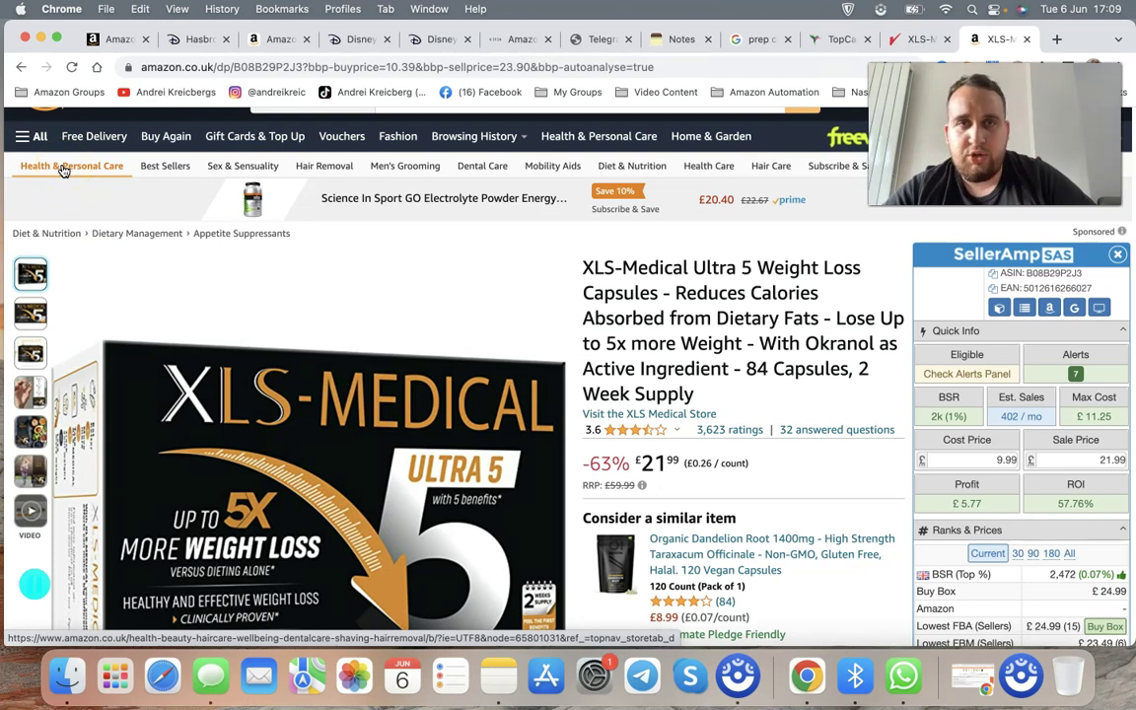
# On the cleartheshelf sales rank article, select the U.K. chart down to Health & Personal Care.
pyautogui.click(498, 40)
pyautogui.scroll(15, 520, 387)
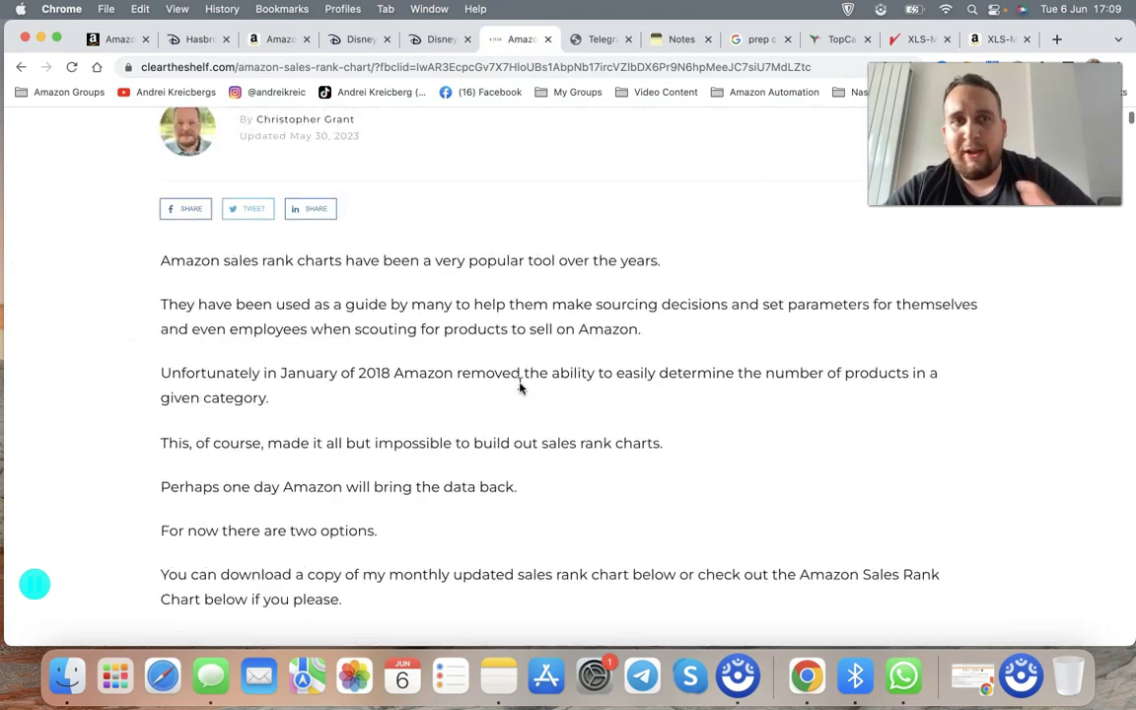
pyautogui.scroll(-15, 519, 386)
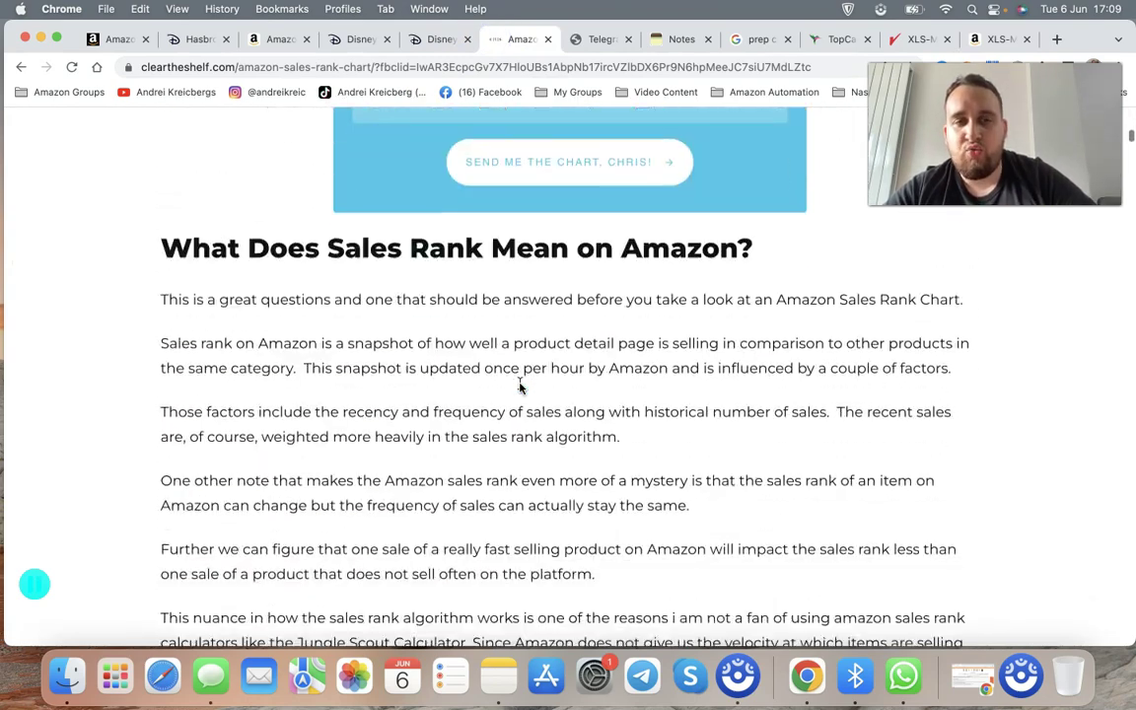
pyautogui.scroll(-10, 519, 386)
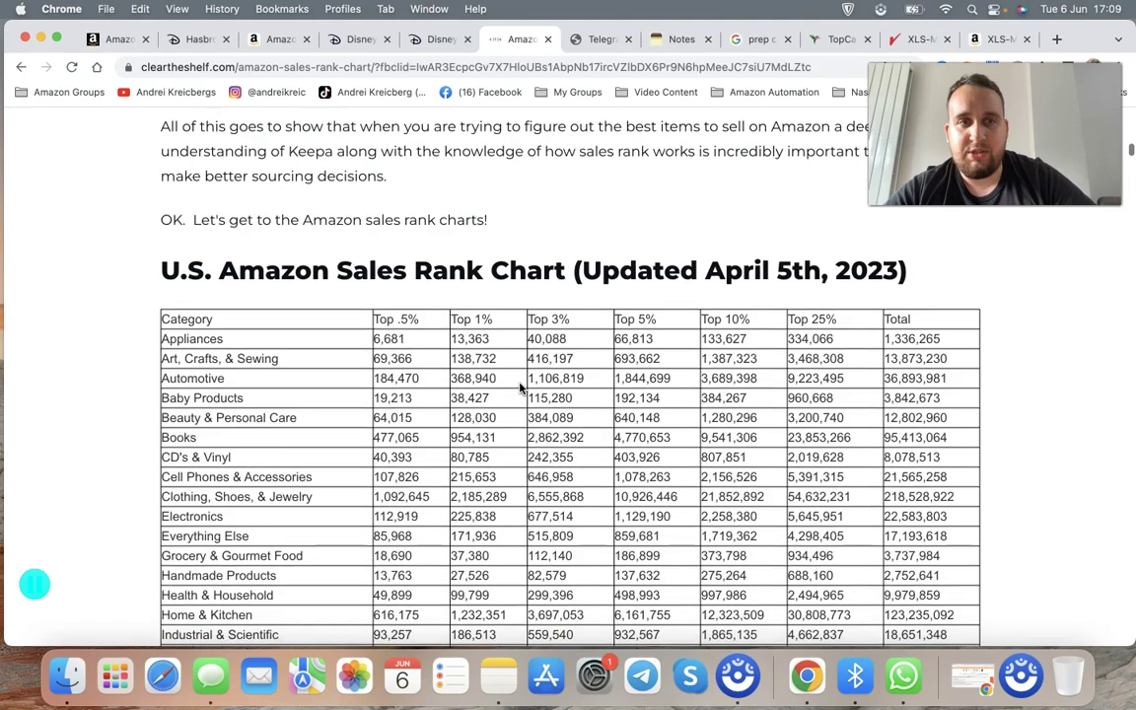
pyautogui.scroll(-3, 493, 373)
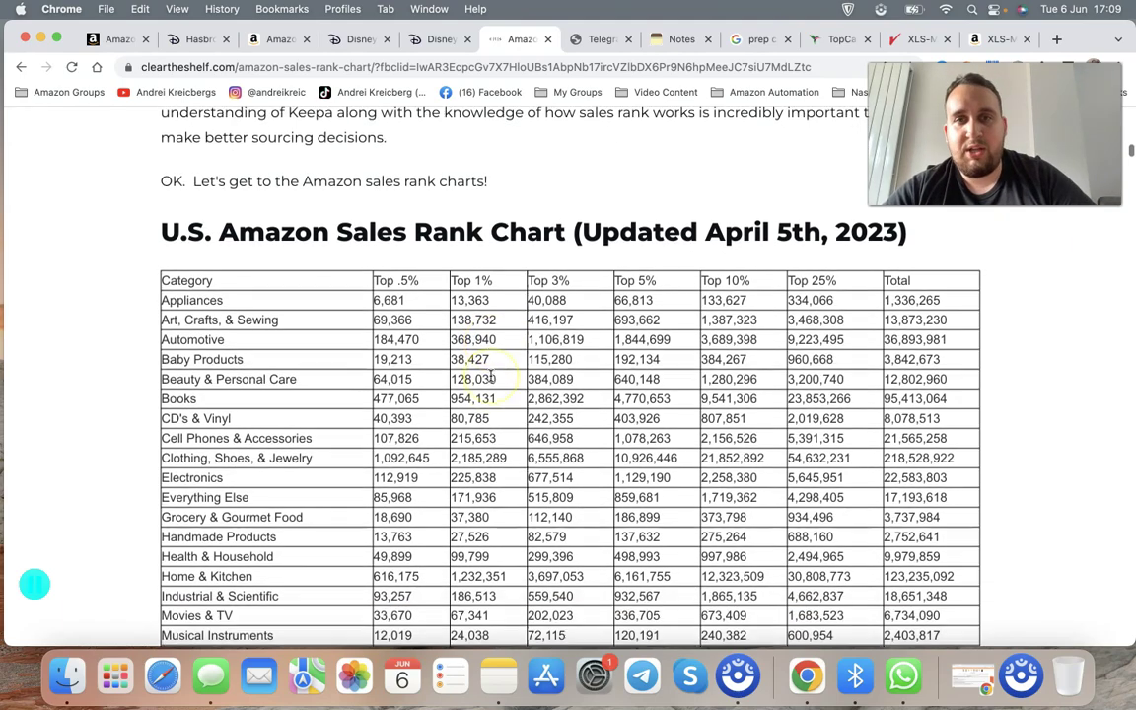
pyautogui.scroll(-15, 490, 373)
pyautogui.scroll(4, 490, 378)
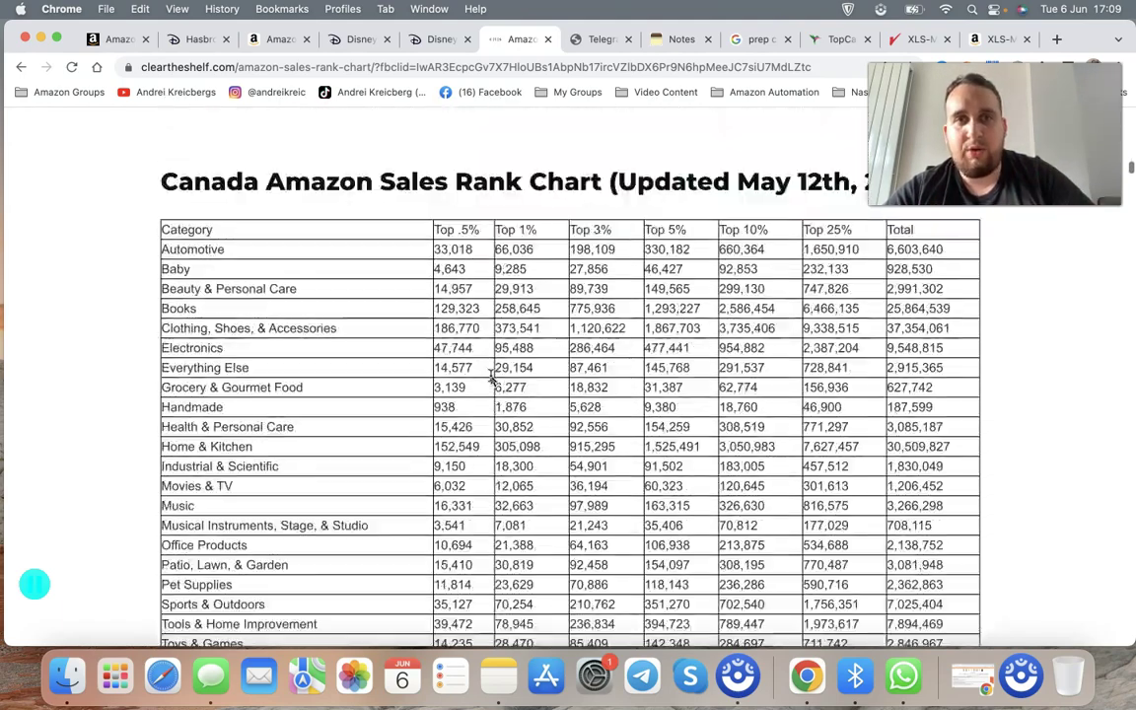
pyautogui.scroll(-15, 490, 376)
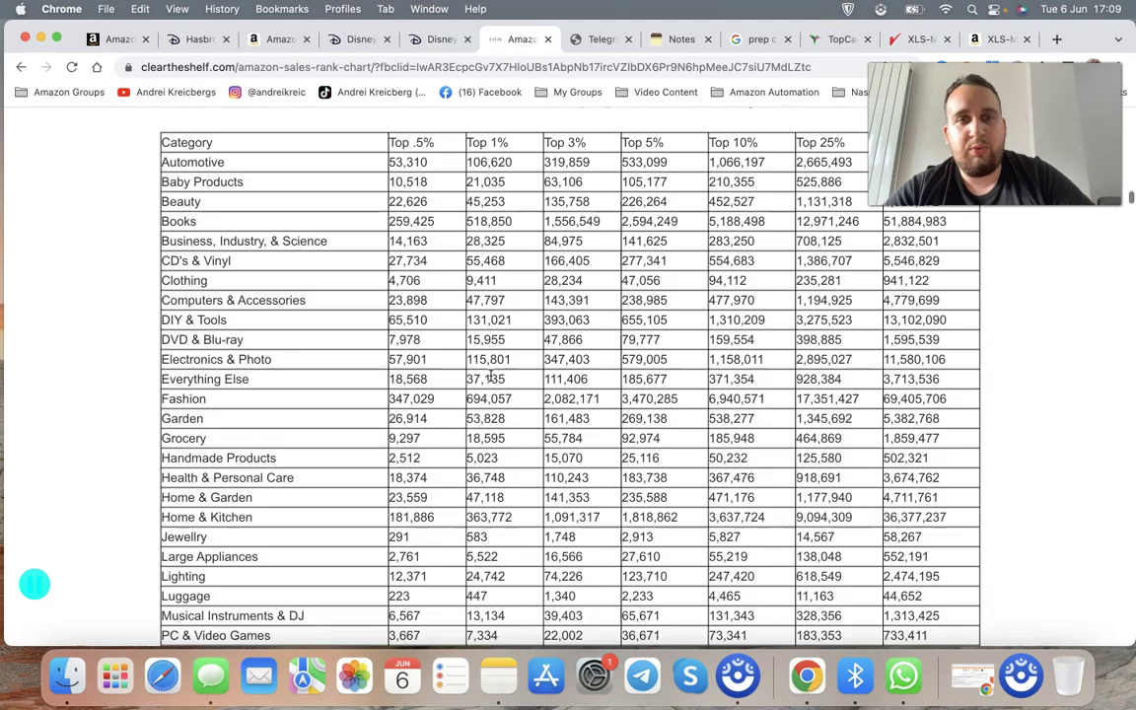
pyautogui.scroll(-10, 302, 400)
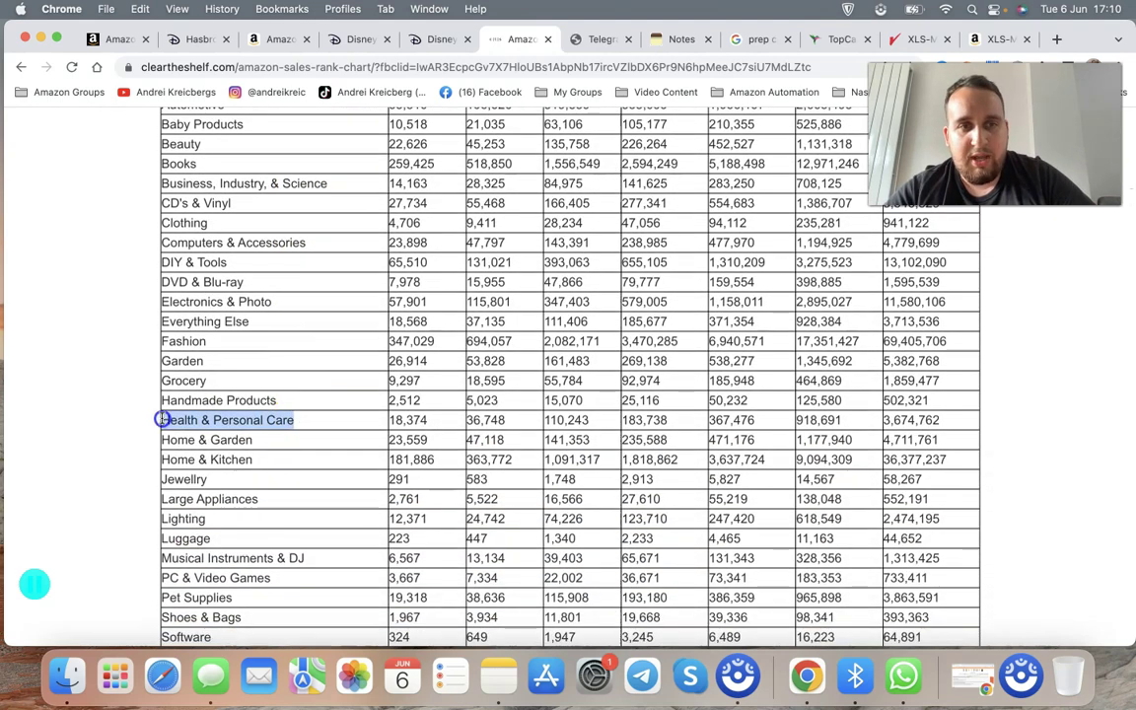
pyautogui.moveTo(161, 419)
pyautogui.mouseDown()
pyautogui.moveTo(363, 436)
pyautogui.moveTo(687, 422)
pyautogui.mouseUp()
# Highlight the U.K. Health & Personal Care Top 3% threshold, 110,243.
pyautogui.click(390, 422)
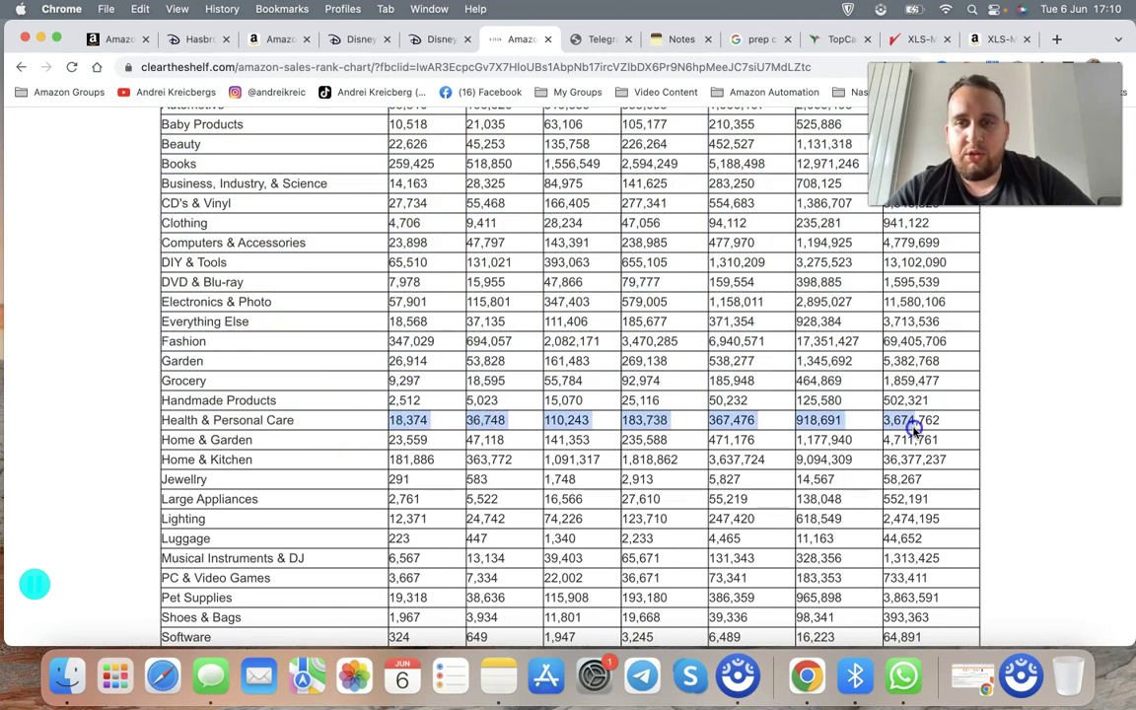
pyautogui.scroll(5, 913, 426)
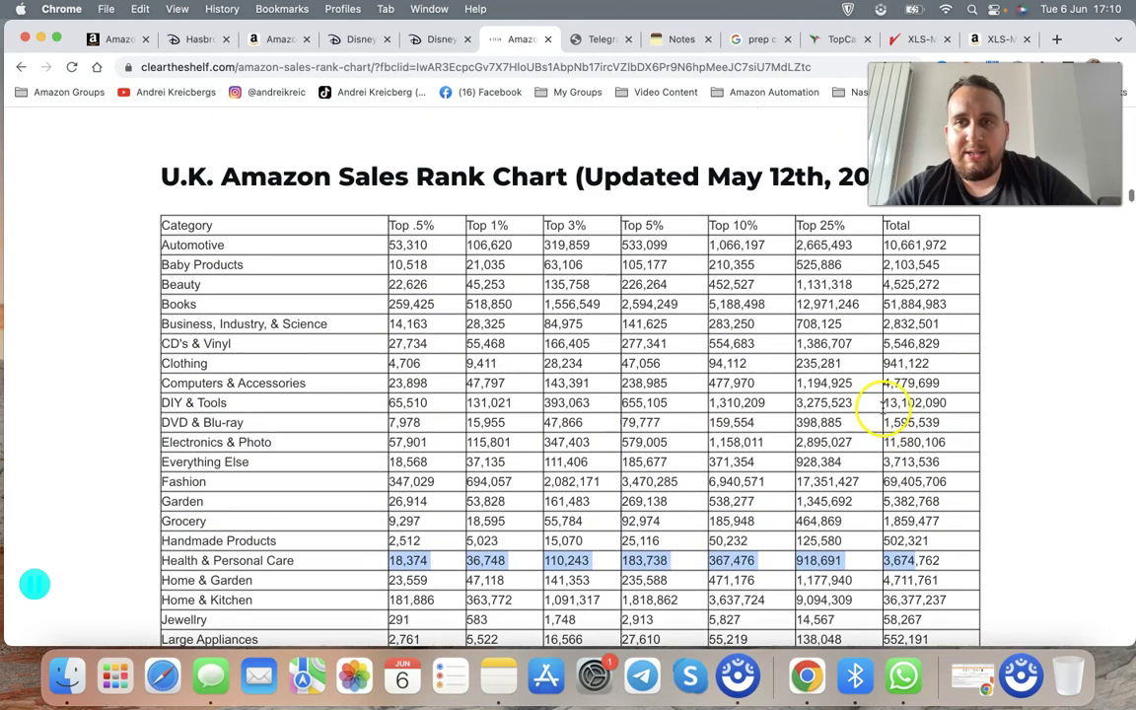
pyautogui.scroll(1, 868, 409)
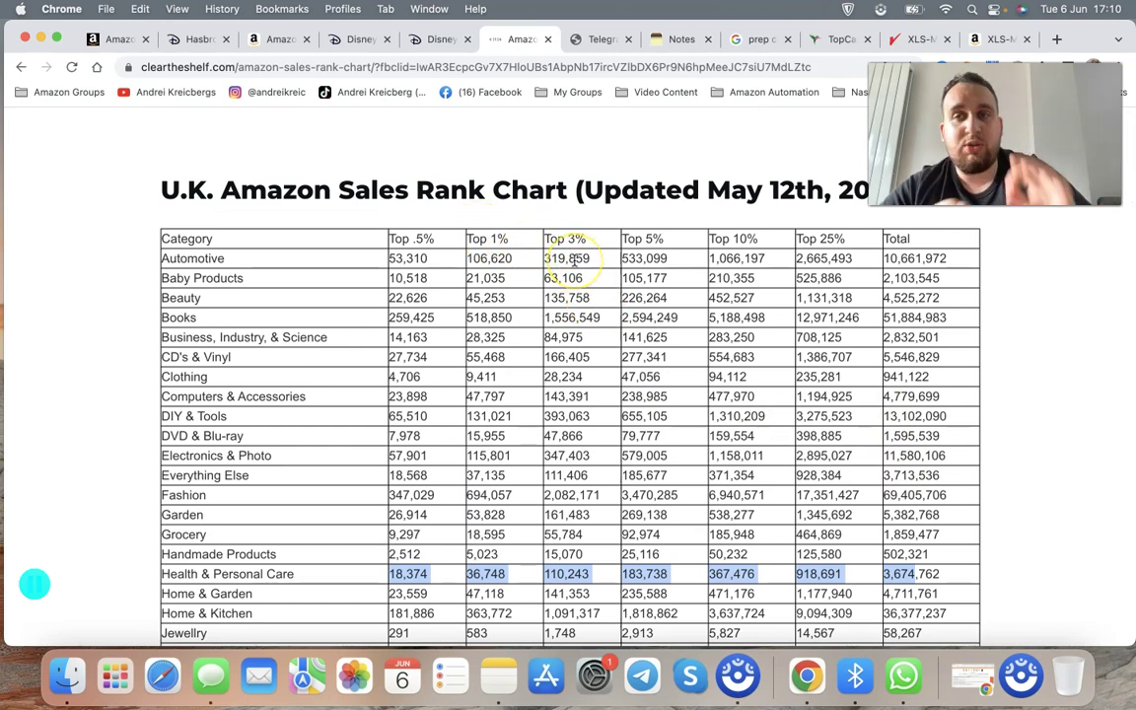
pyautogui.click(575, 259)
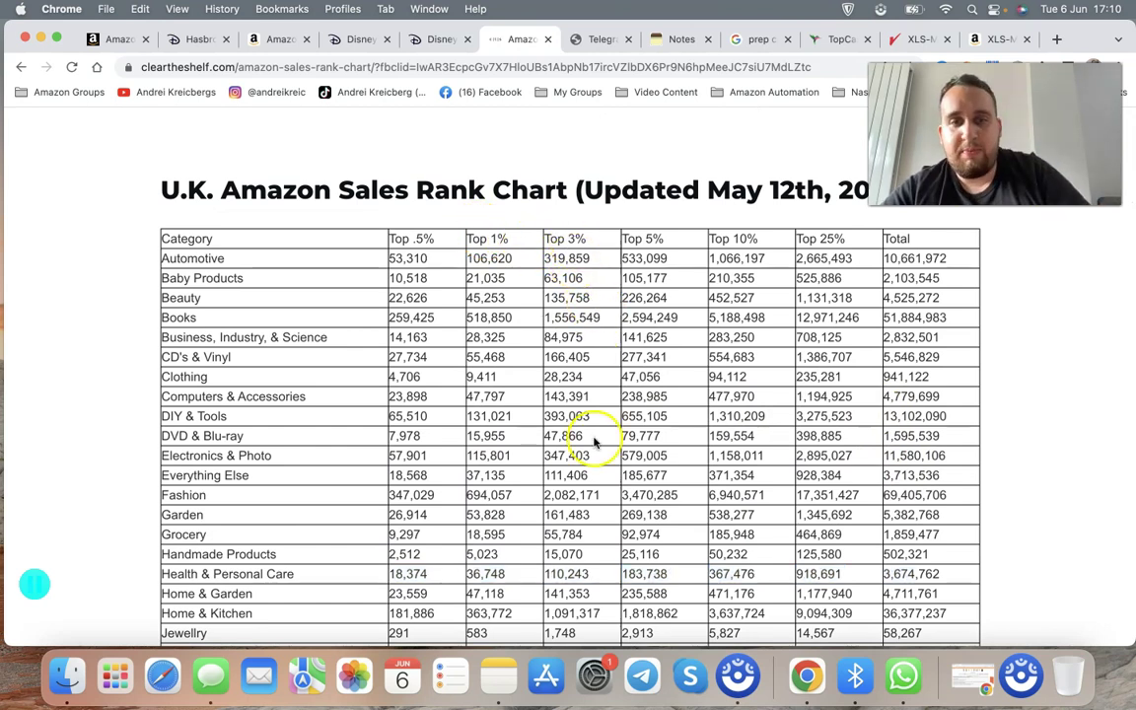
pyautogui.moveTo(543, 576); pyautogui.dragTo(589, 577)
# Mark the Top .5% figure 18,374, reselect 110,243, then view prep center image results.
pyautogui.scroll(-2, 582, 572)
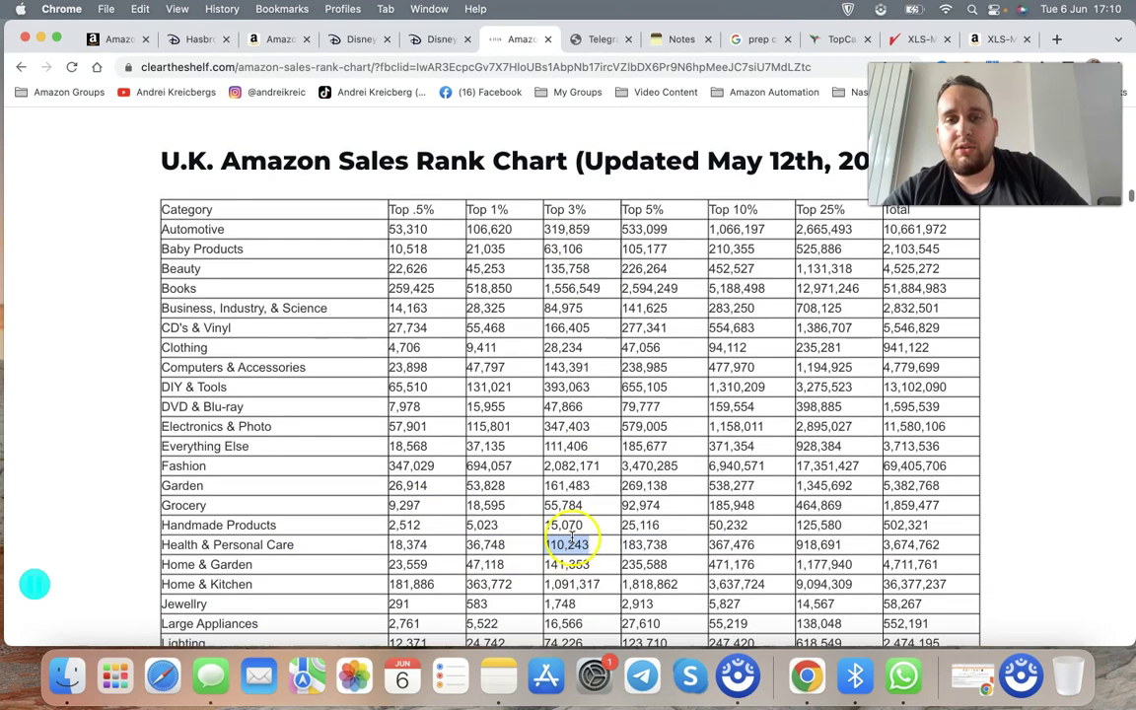
pyautogui.scroll(5, 577, 474)
pyautogui.scroll(-5, 559, 422)
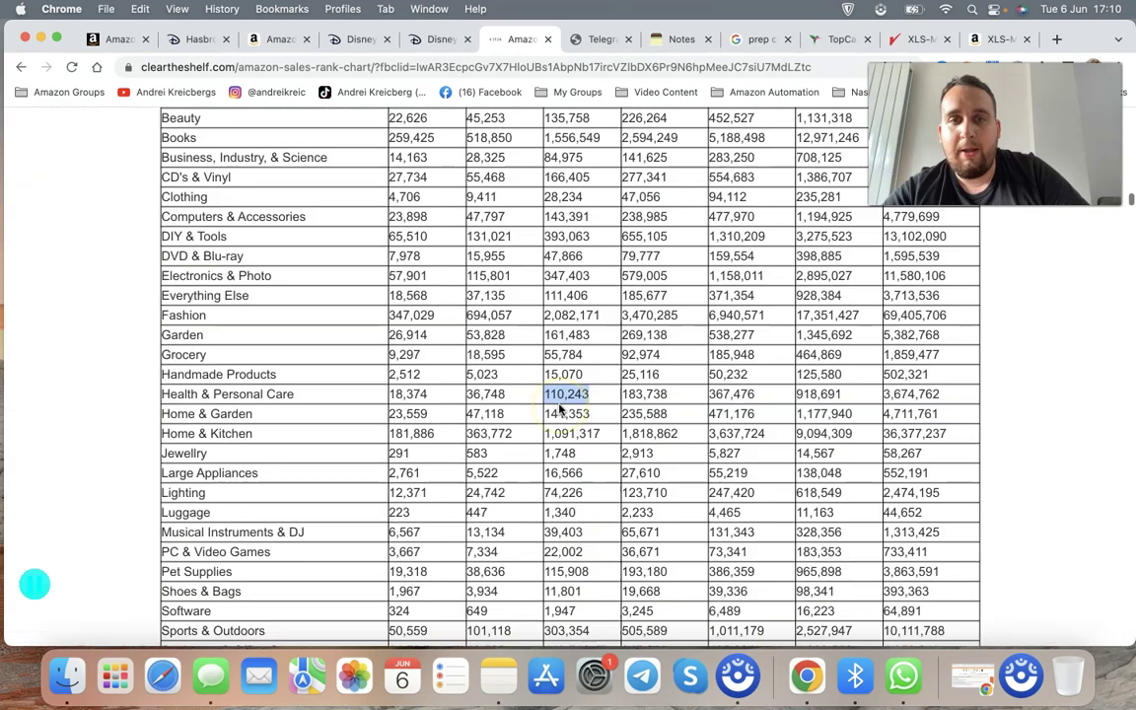
pyautogui.scroll(3, 560, 413)
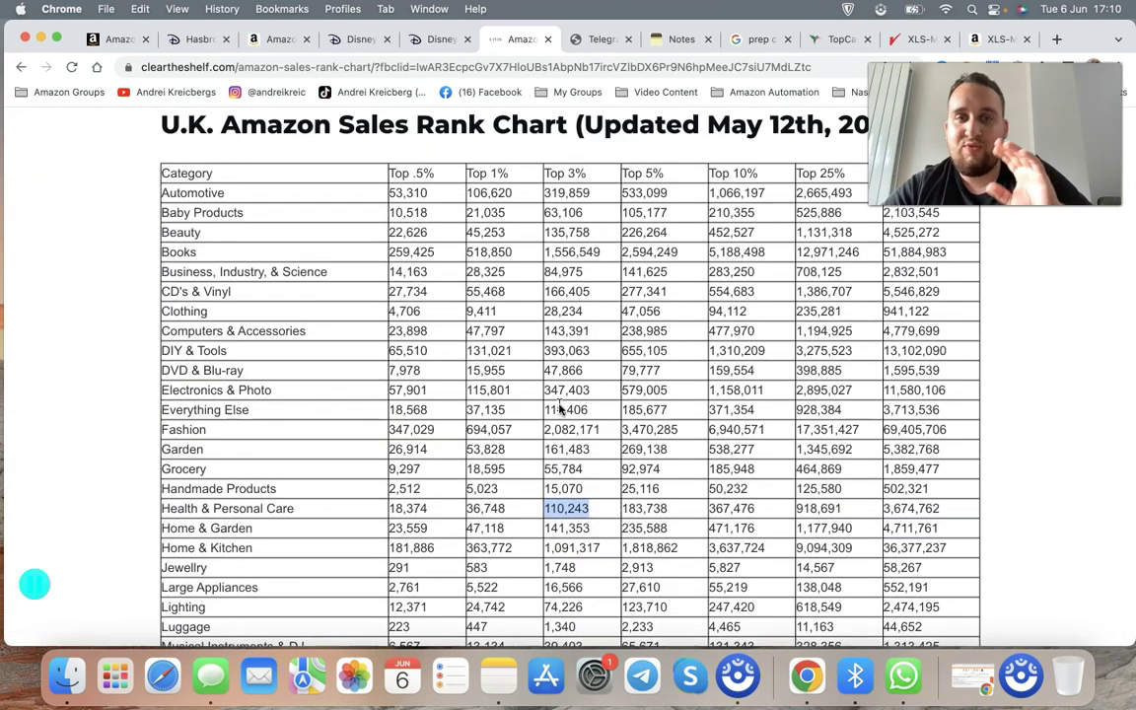
pyautogui.moveTo(428, 508); pyautogui.dragTo(378, 506)
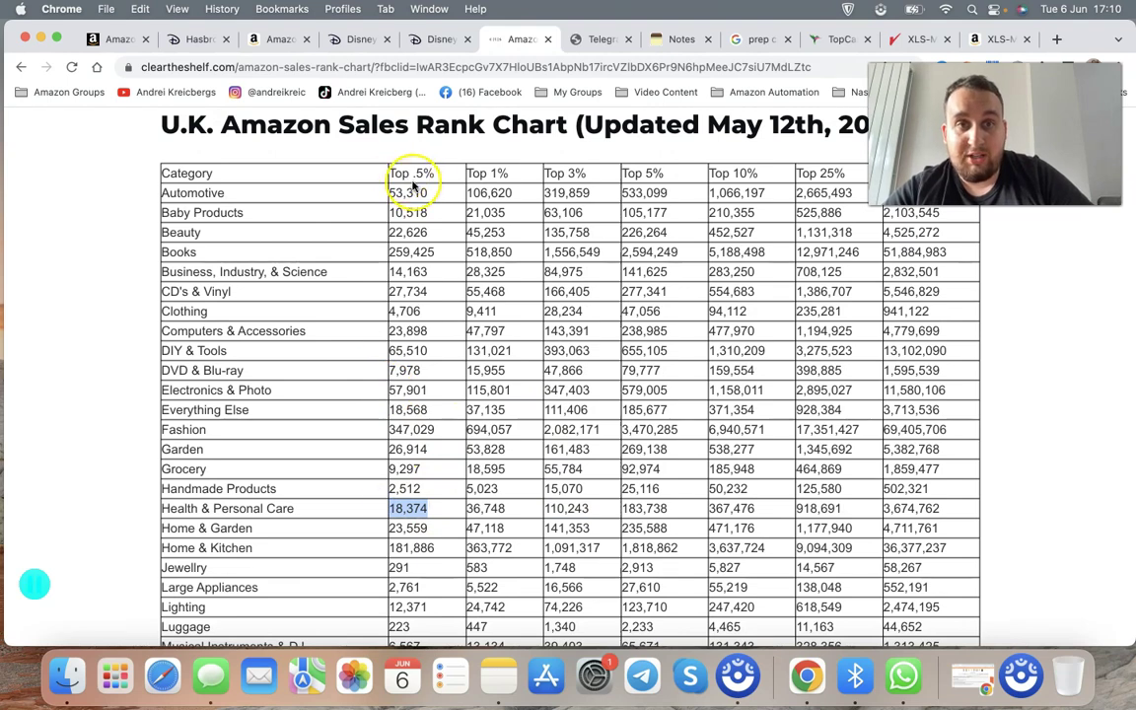
pyautogui.scroll(5, 413, 184)
pyautogui.scroll(-5, 452, 347)
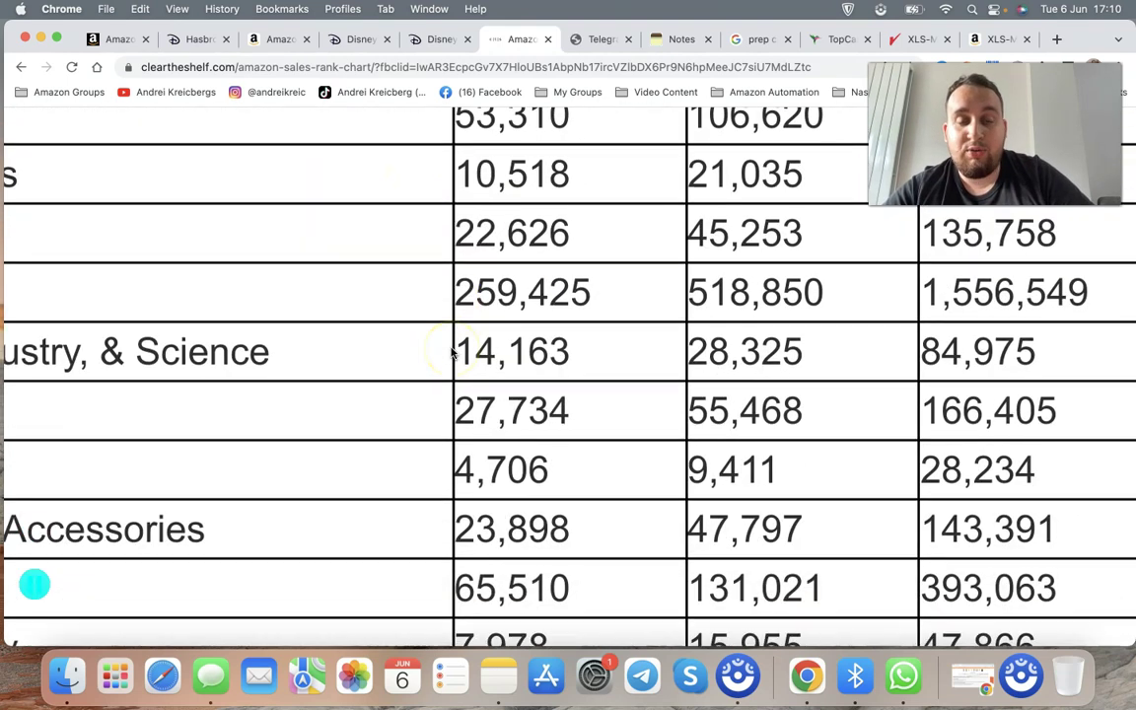
pyautogui.scroll(-5, 452, 350)
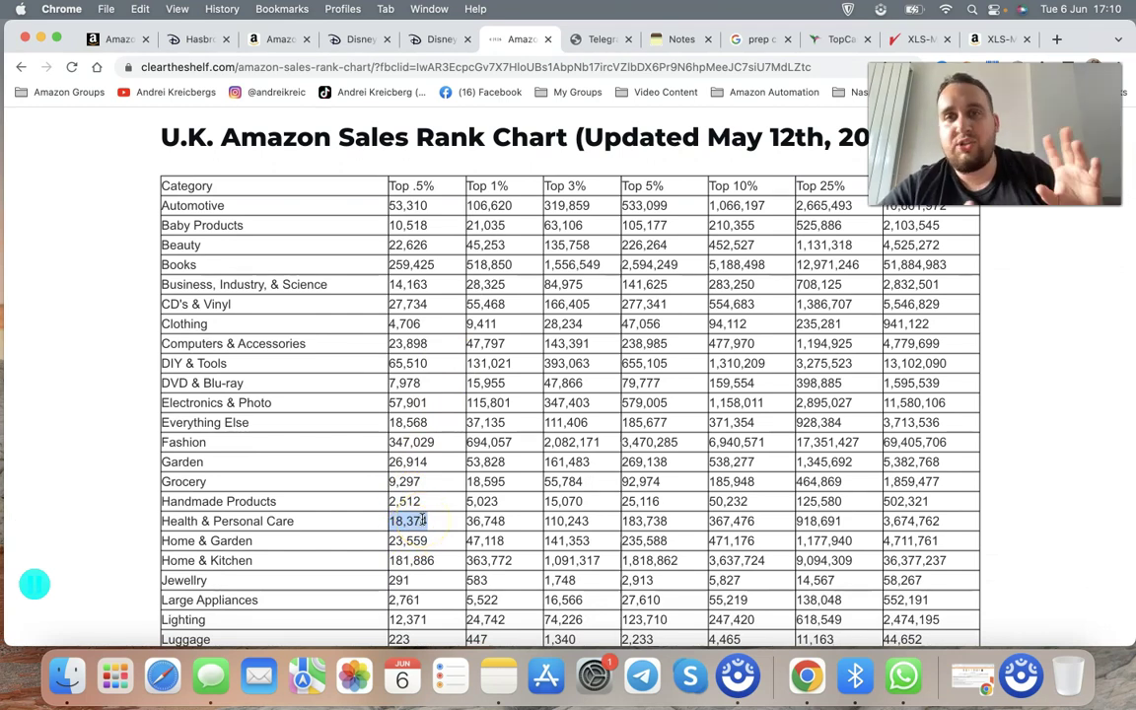
pyautogui.doubleClick(577, 520)
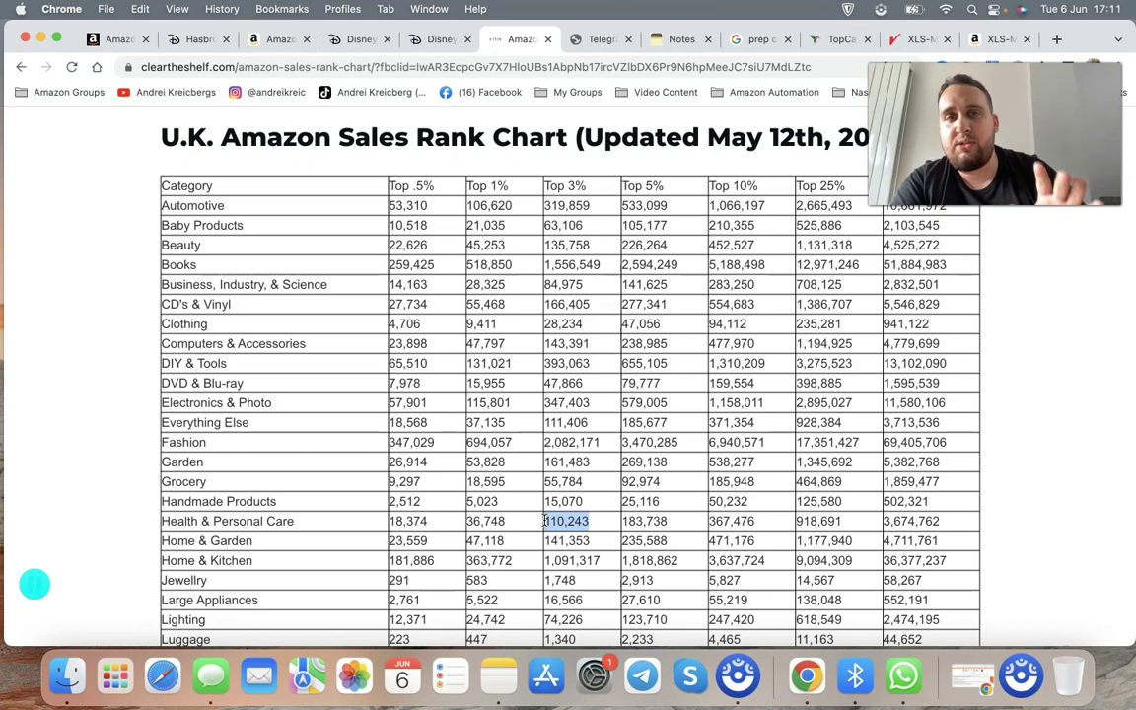
pyautogui.click(740, 41)
pyautogui.click(674, 213)
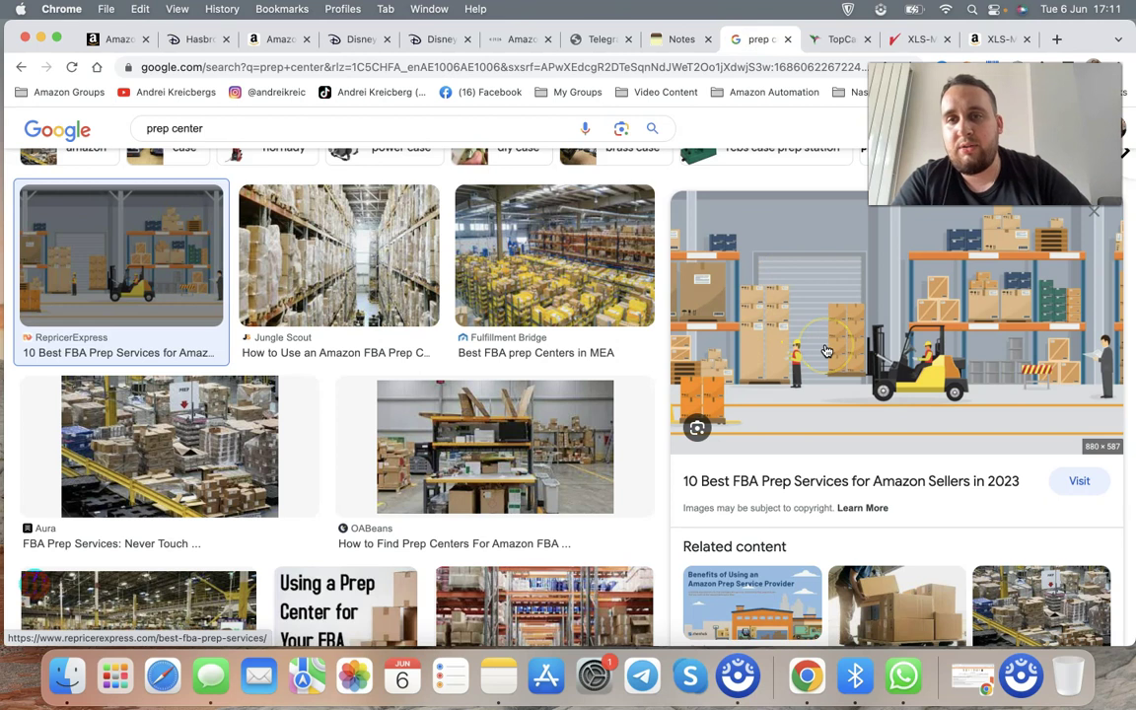